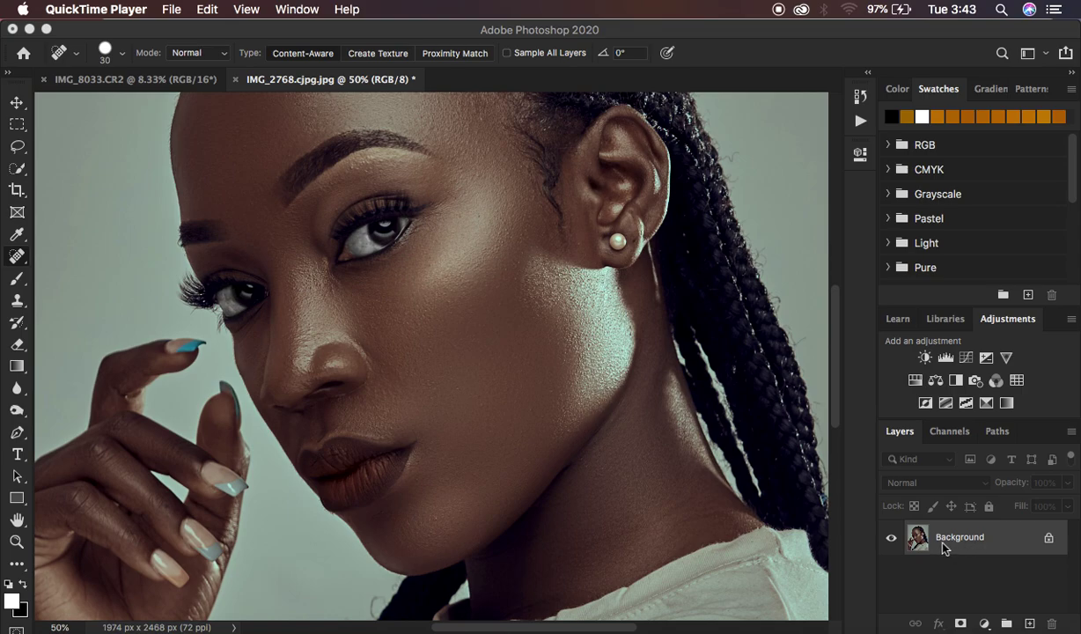
Duplicate the Background layer and rename the copy "sharpen"
left_click(972, 547)
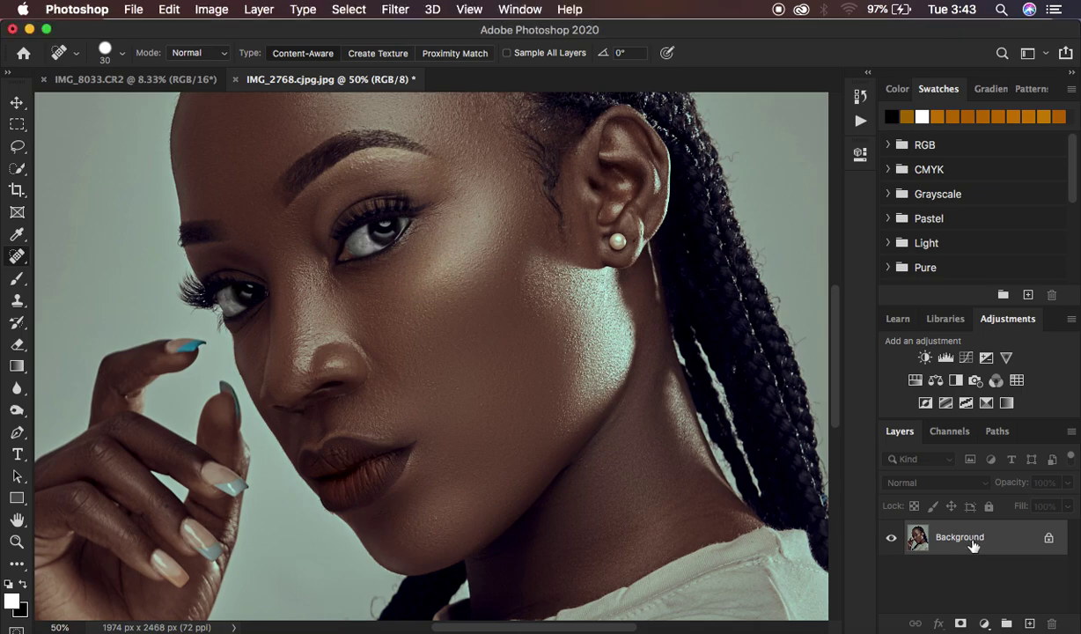
left_click_drag(972, 547, 977, 540)
key("super+j")
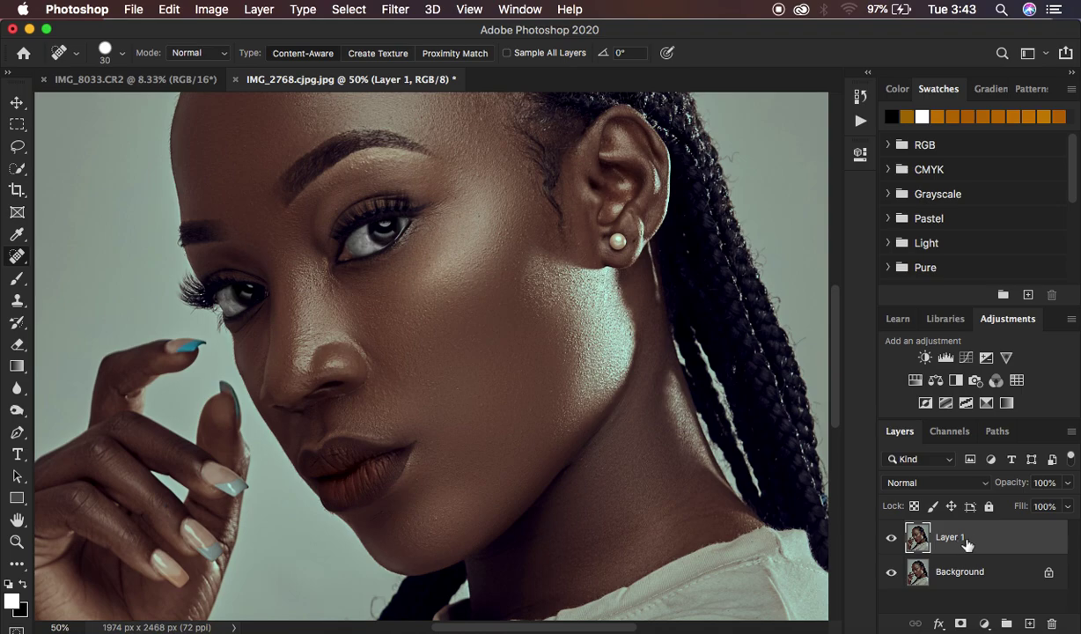
double_click(950, 537)
type("sharpen")
key("Return")
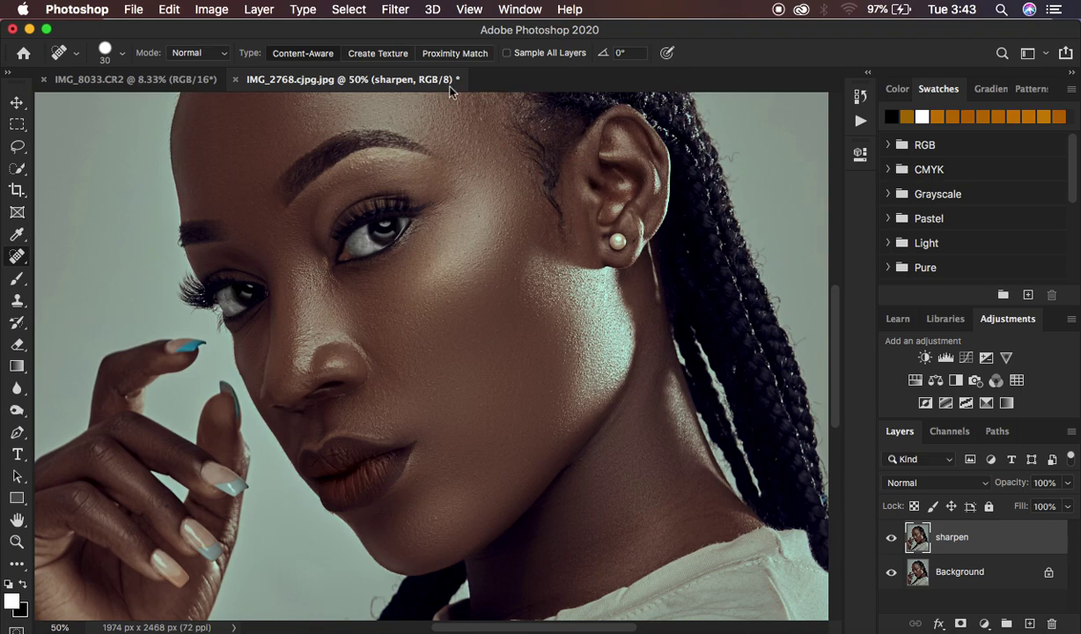
Start the Smart Sharpen filter on the sharpen layer and set it to remove Lens Blur
left_click(388, 10)
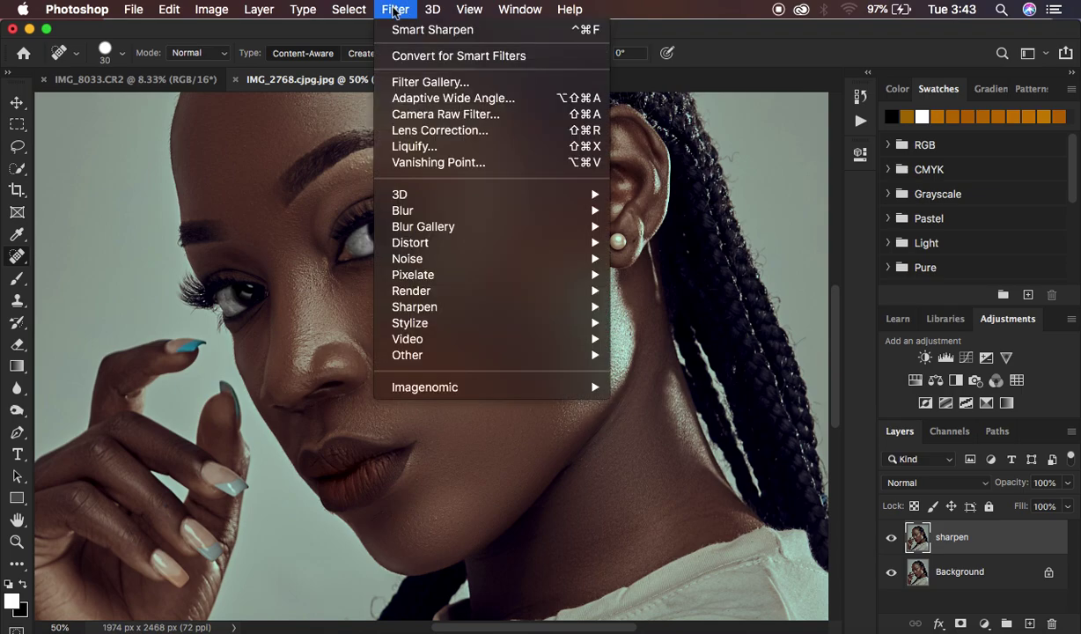
mouse_move(442, 309)
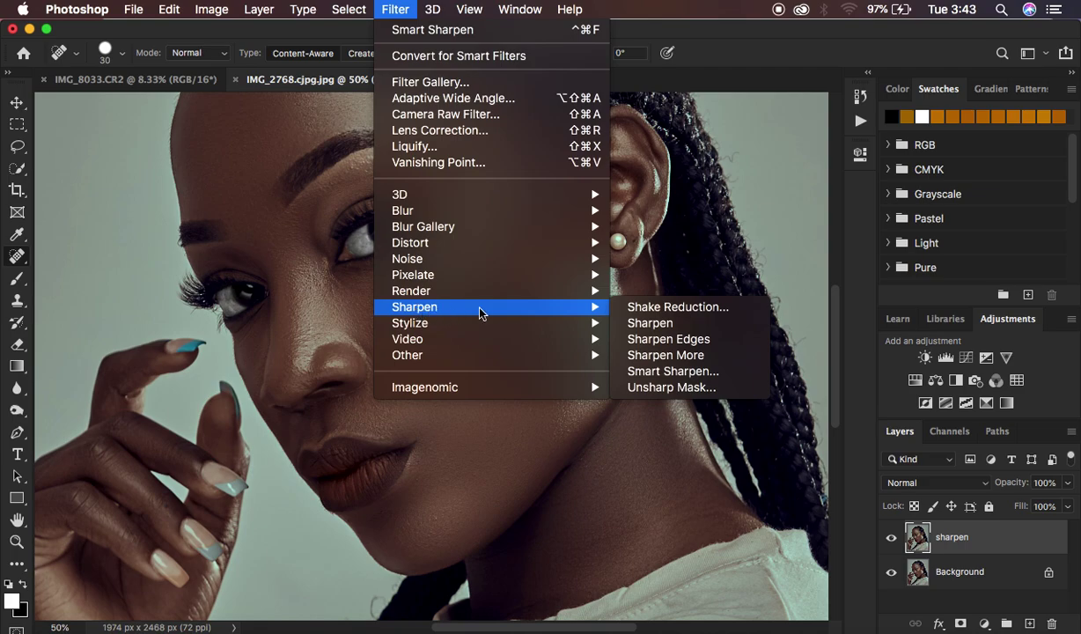
left_click(679, 371)
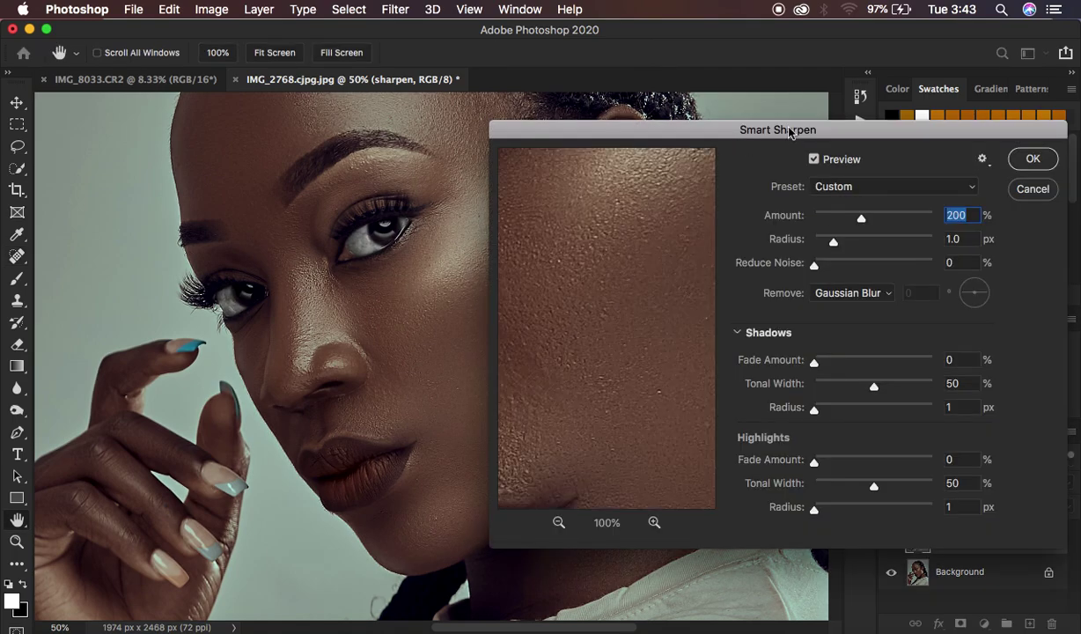
left_click_drag(784, 127, 819, 70)
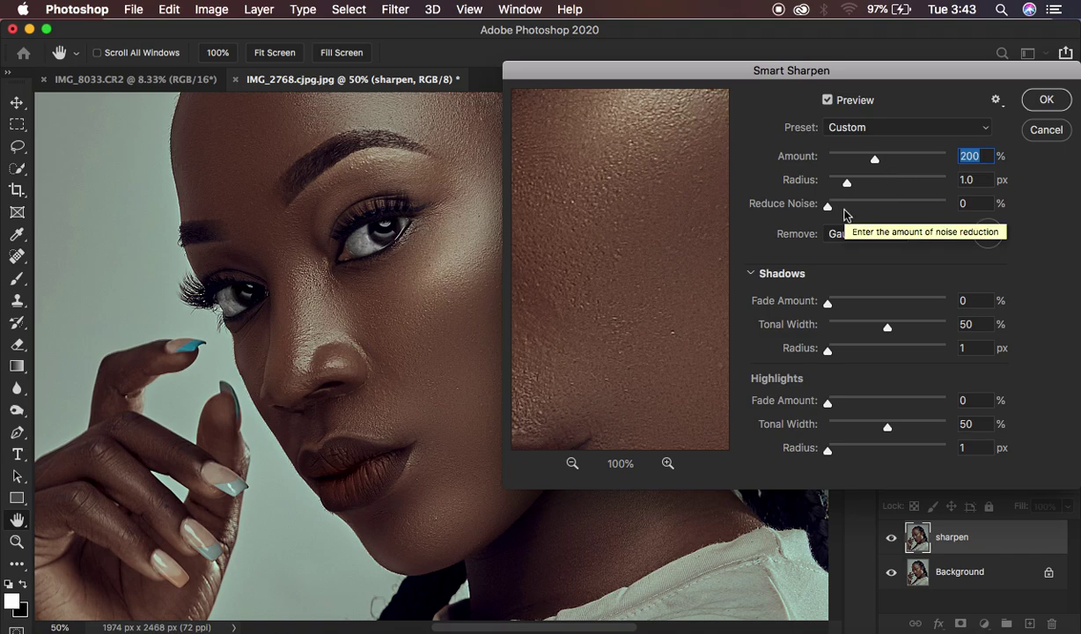
key("super+alt+minus")
key("super+alt+minus")
key("super+alt+minus")
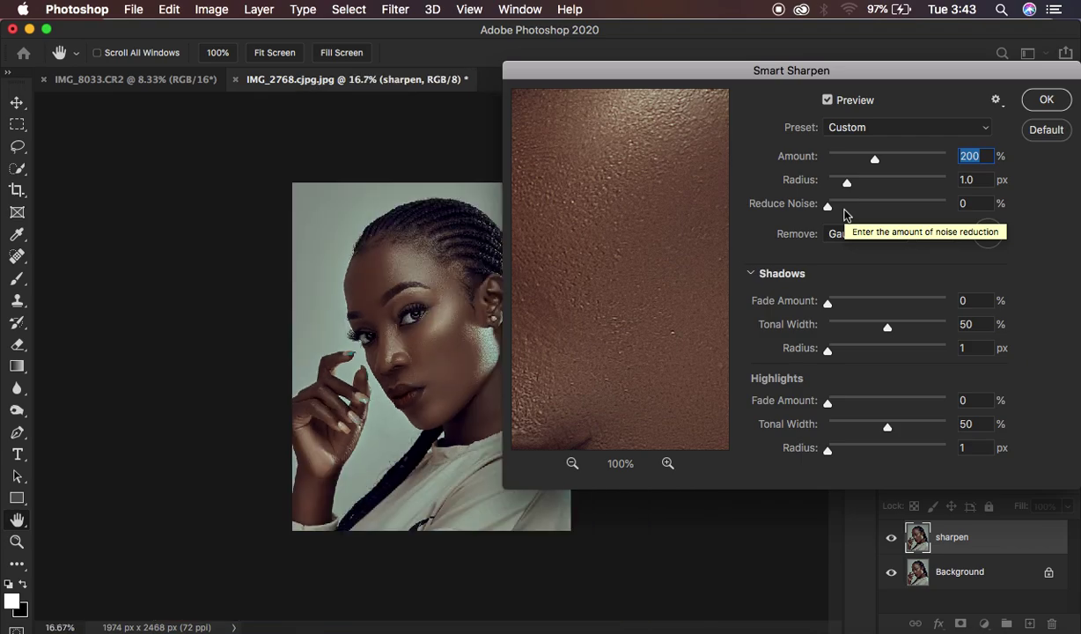
key("super+alt+plus")
key("super+alt+plus")
key("super+alt+plus")
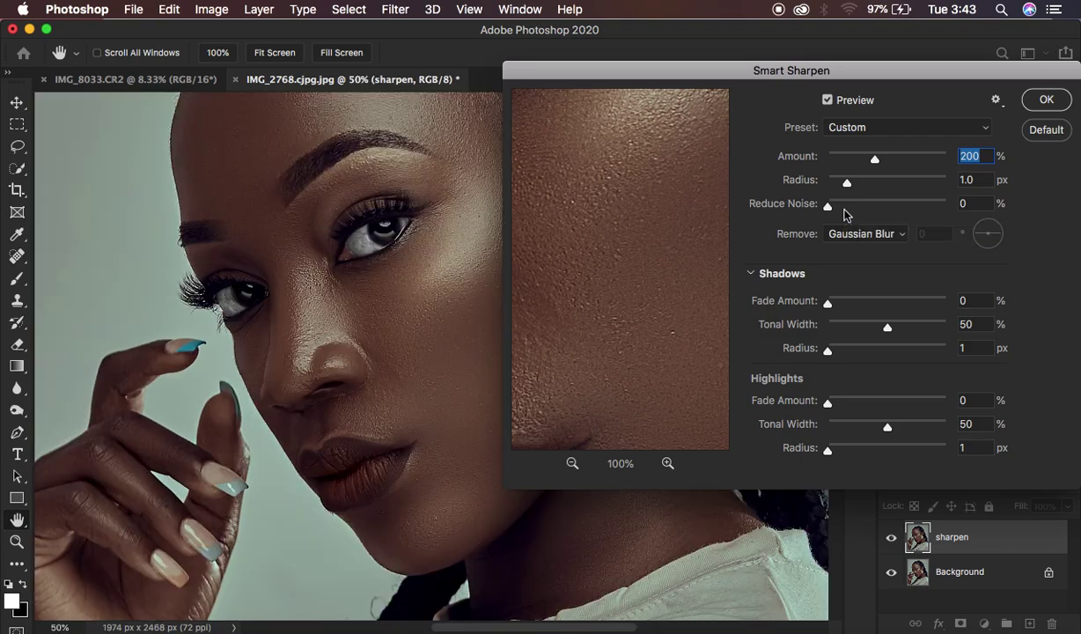
left_click(845, 233)
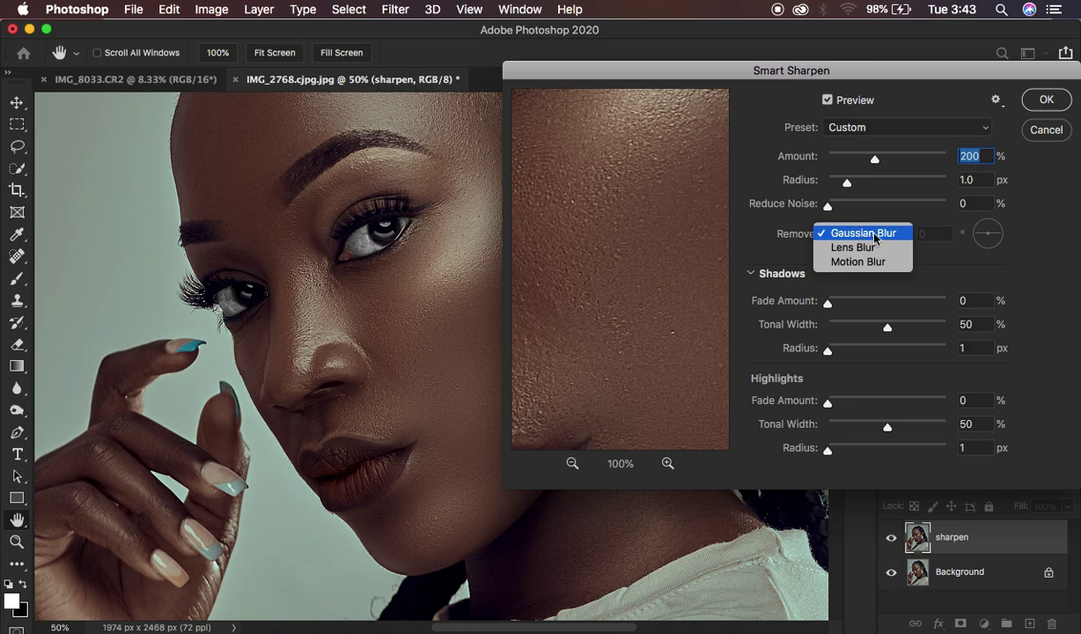
left_click(871, 249)
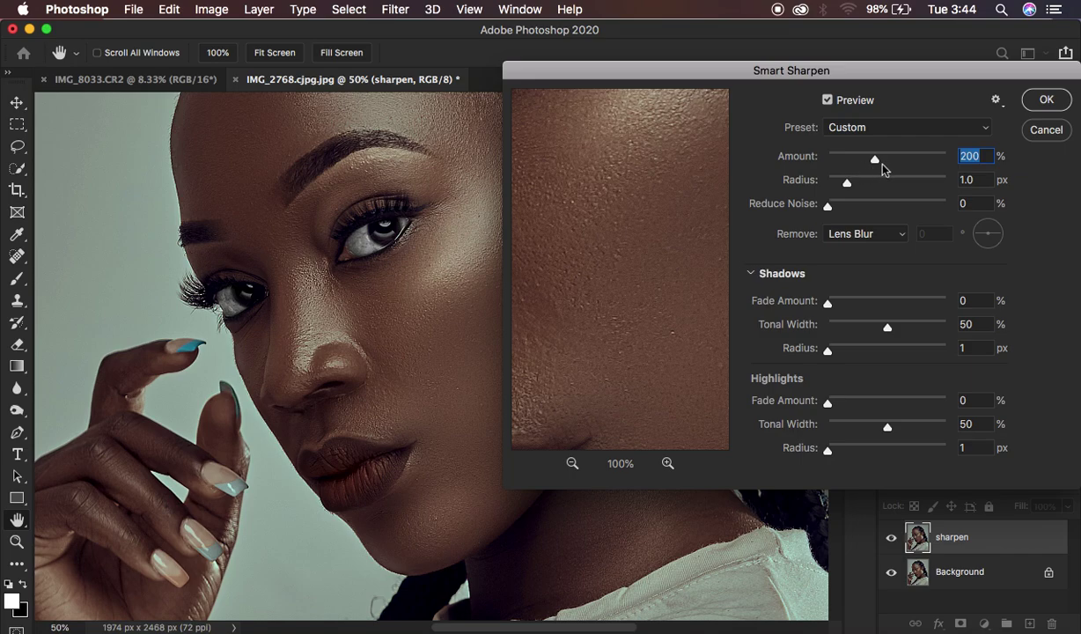
Try a Smart Sharpen amount of 365% and inspect its effect on the face at several magnifications
left_click_drag(875, 161, 915, 165)
key("alt")
left_click(393, 266, "alt")
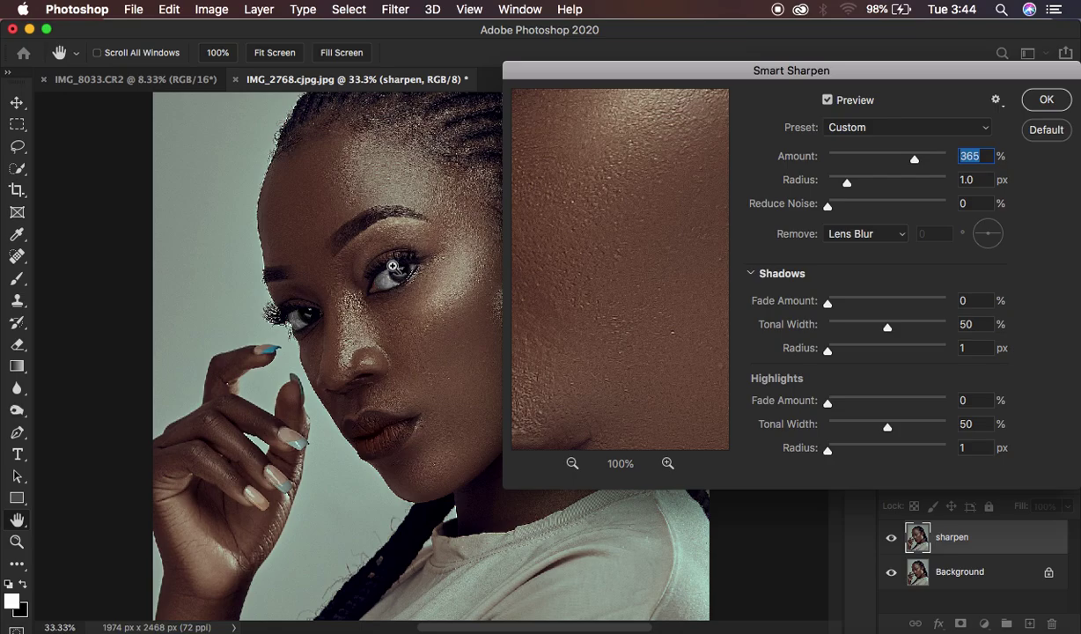
left_click(393, 266, "alt")
left_click(393, 265)
left_click(393, 266)
left_click(392, 266, "alt")
left_click(392, 266, "alt")
left_click(392, 265)
left_click(393, 266)
left_click(393, 266)
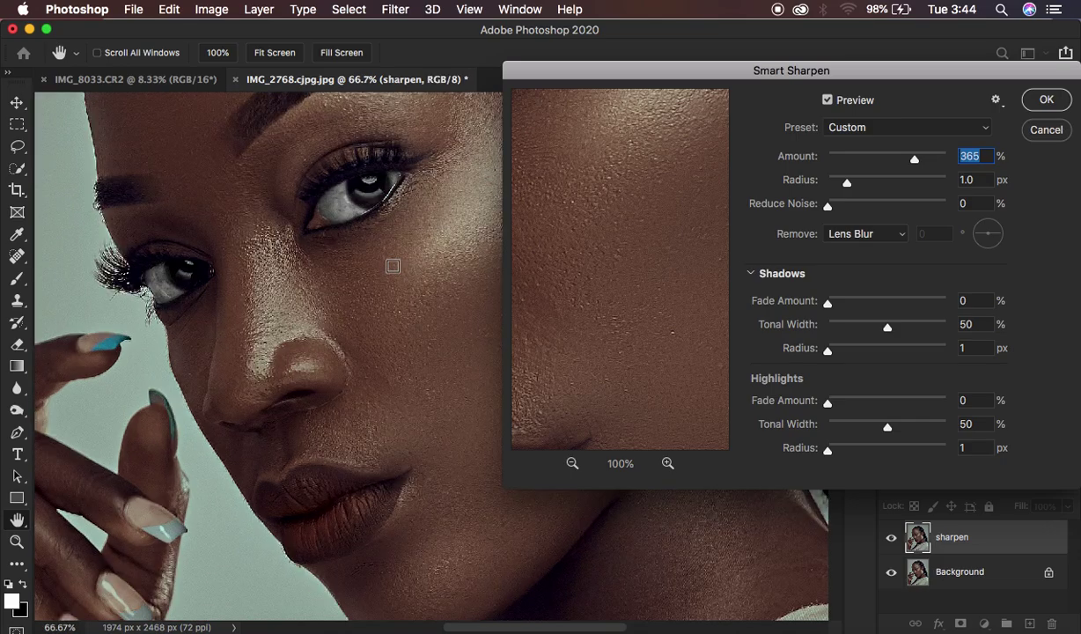
left_click(392, 266, "alt")
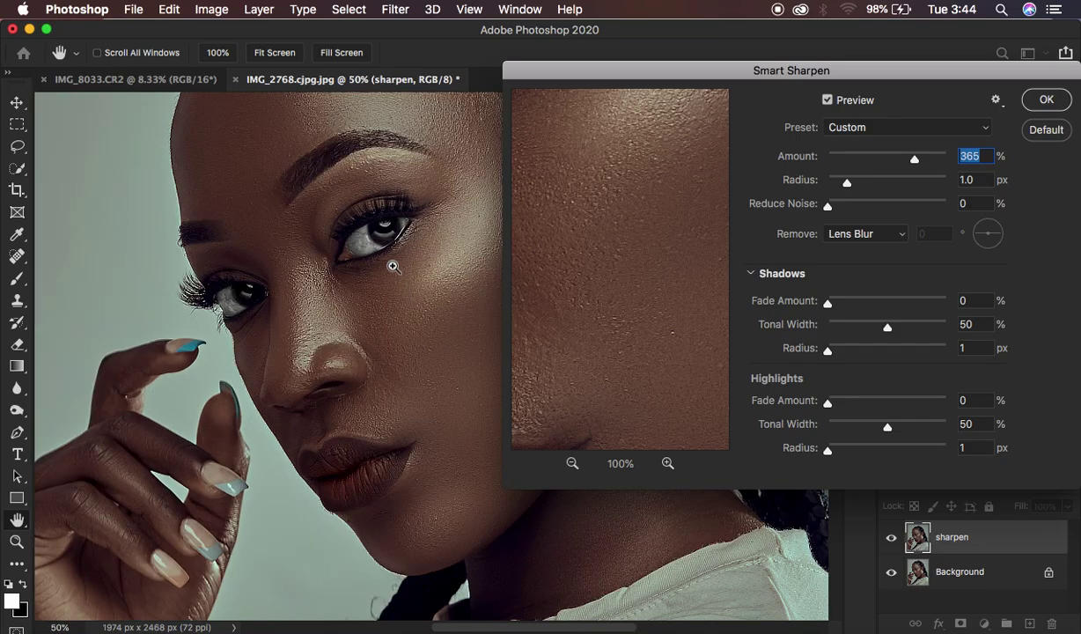
left_click(393, 266, "alt")
left_click(393, 266, "alt")
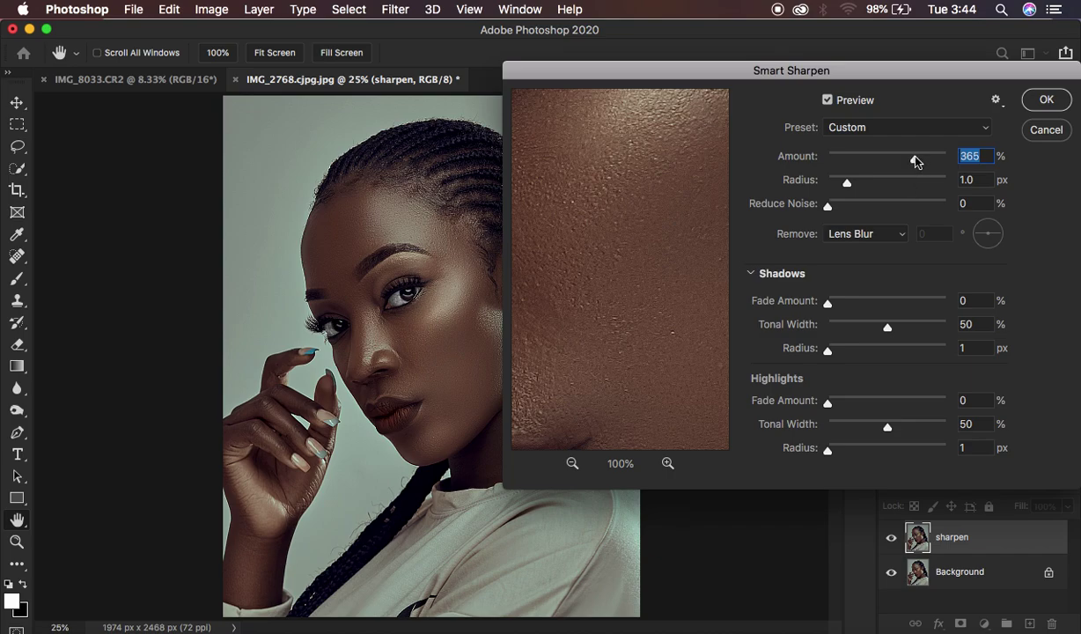
Set the Smart Sharpen amount to 216% and check the effect on the portrait
left_click_drag(915, 162, 880, 161)
key("alt")
key("super+minus")
key("super+equal")
key("super+equal")
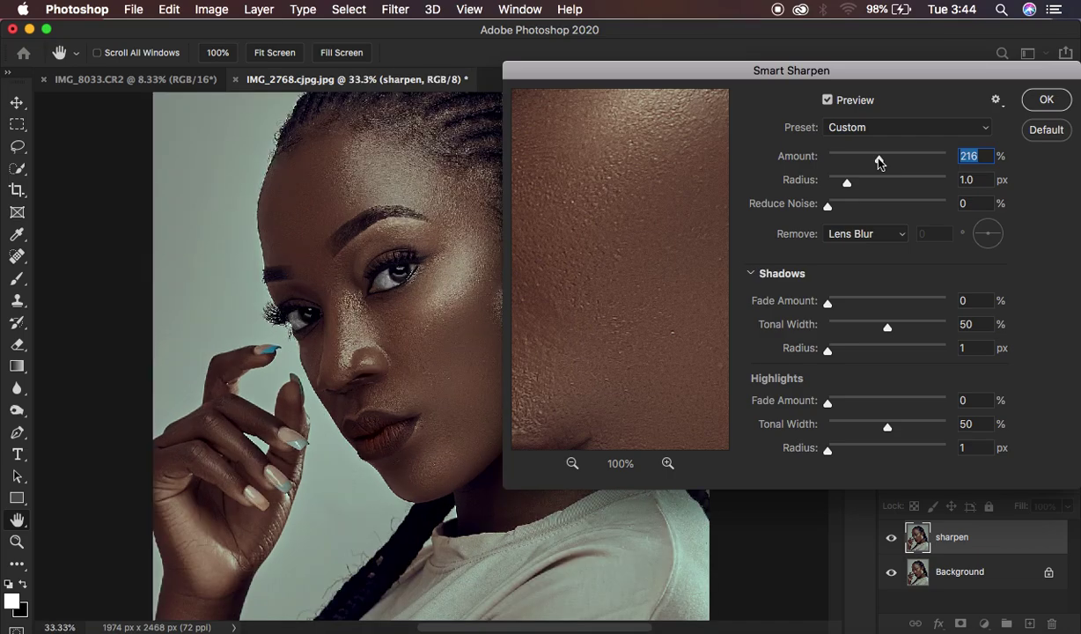
key("super+equal")
key("super+minus")
key("super+minus")
key("super+equal")
key("super+minus")
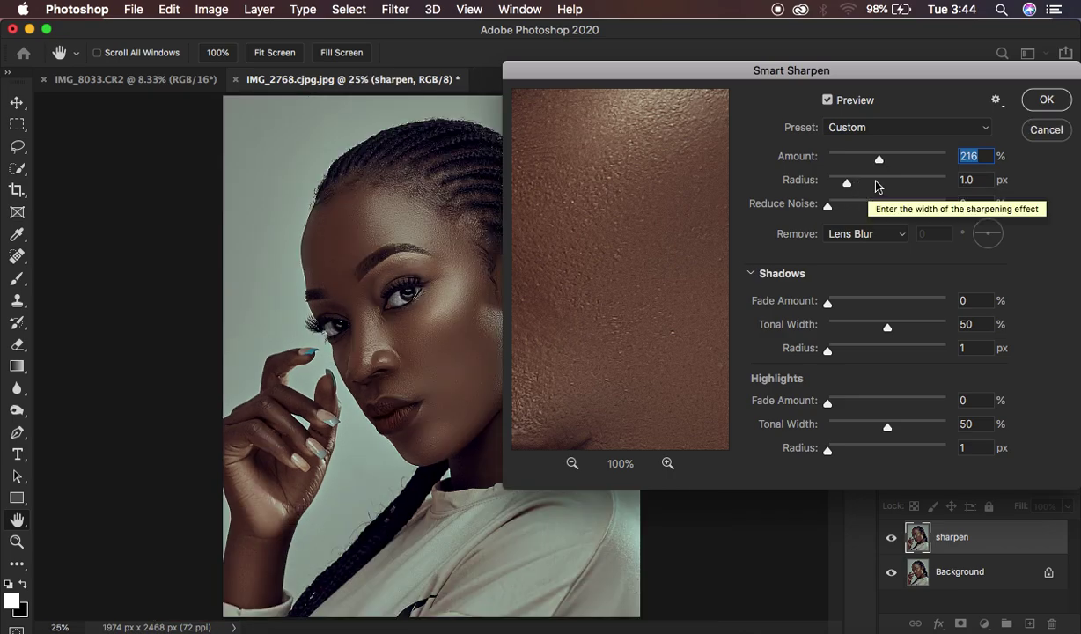
Try a sharpening radius of 34.4 px on the portrait and settle on 0.9 px
left_click_drag(625, 202, 668, 357)
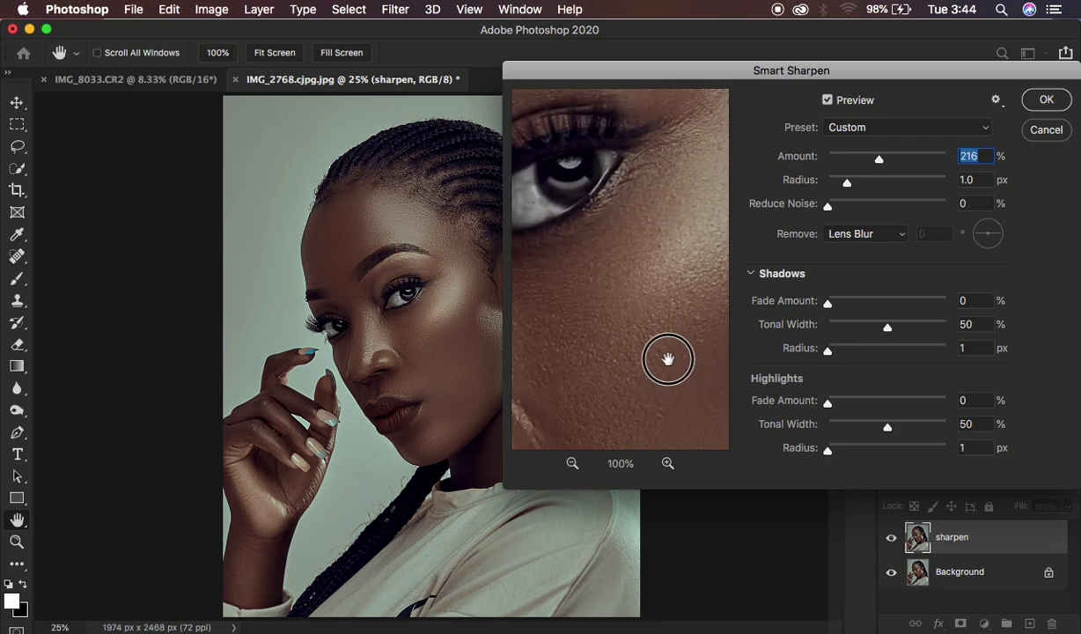
left_click_drag(608, 256, 713, 338)
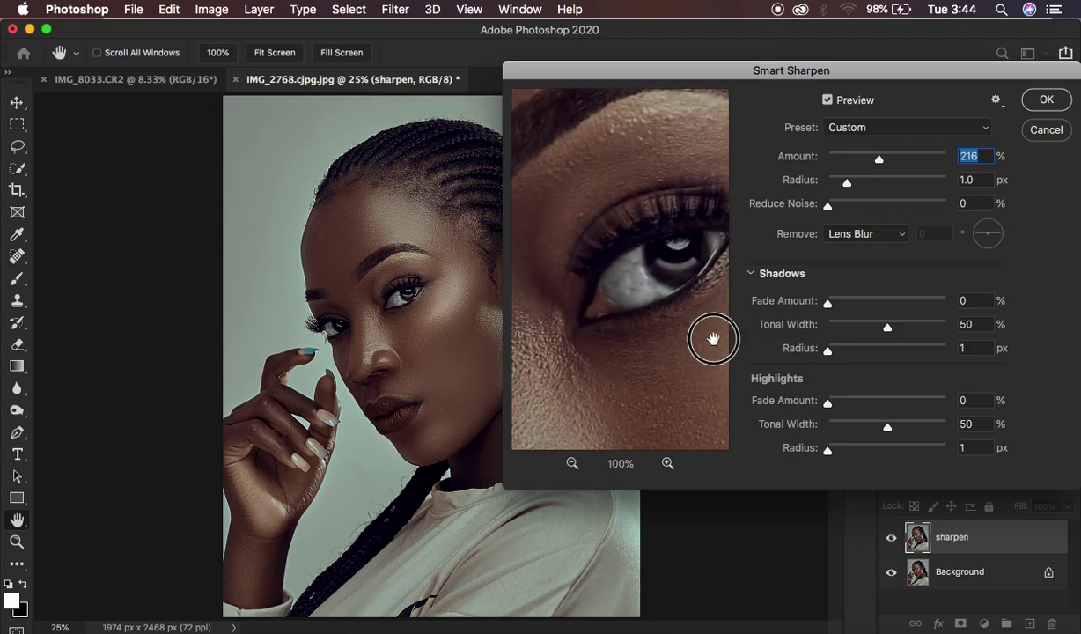
left_click(572, 462)
left_click_drag(631, 271, 647, 173)
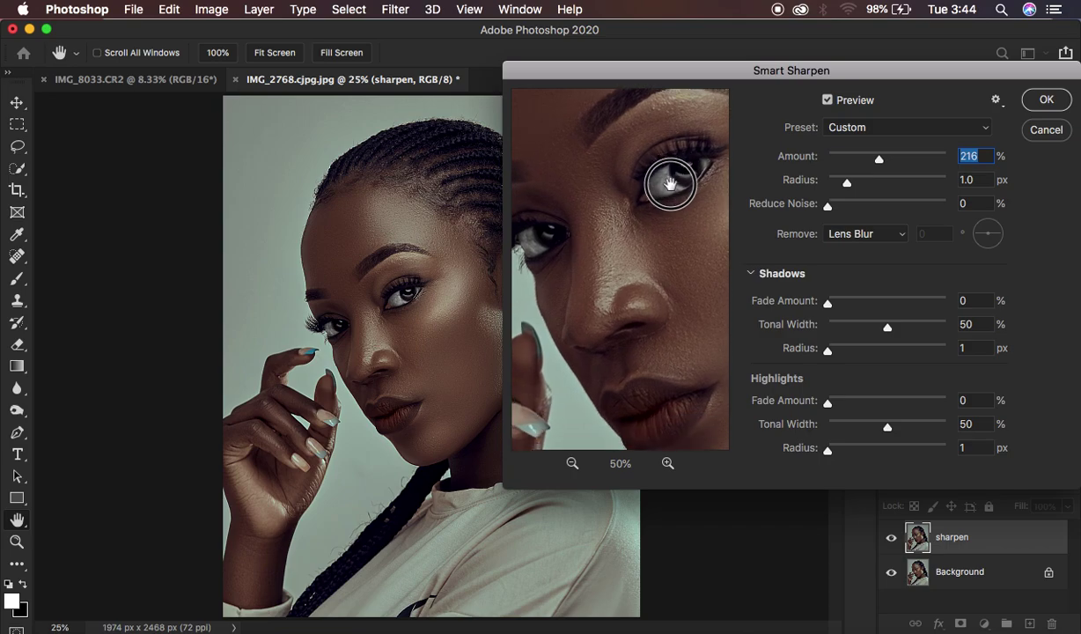
left_click(631, 183)
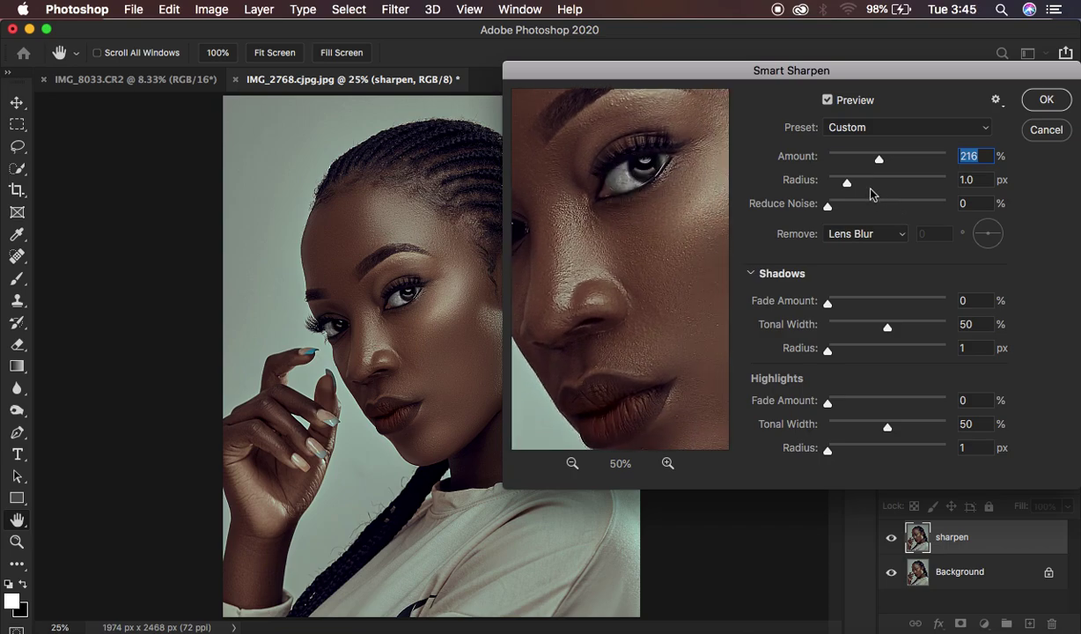
left_click_drag(845, 182, 929, 187)
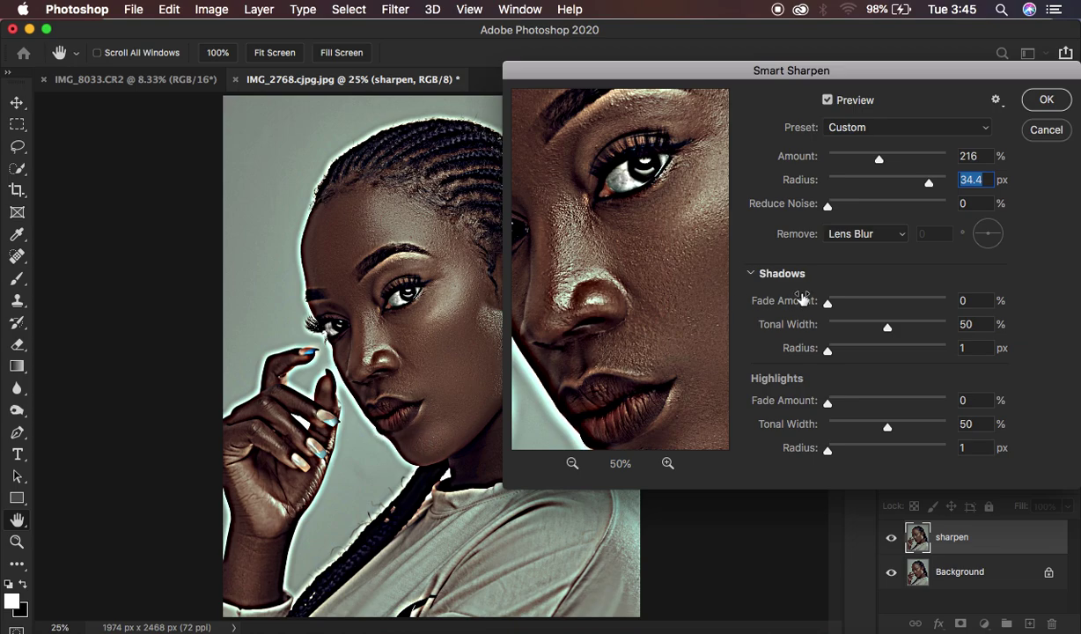
left_click_drag(928, 182, 845, 184)
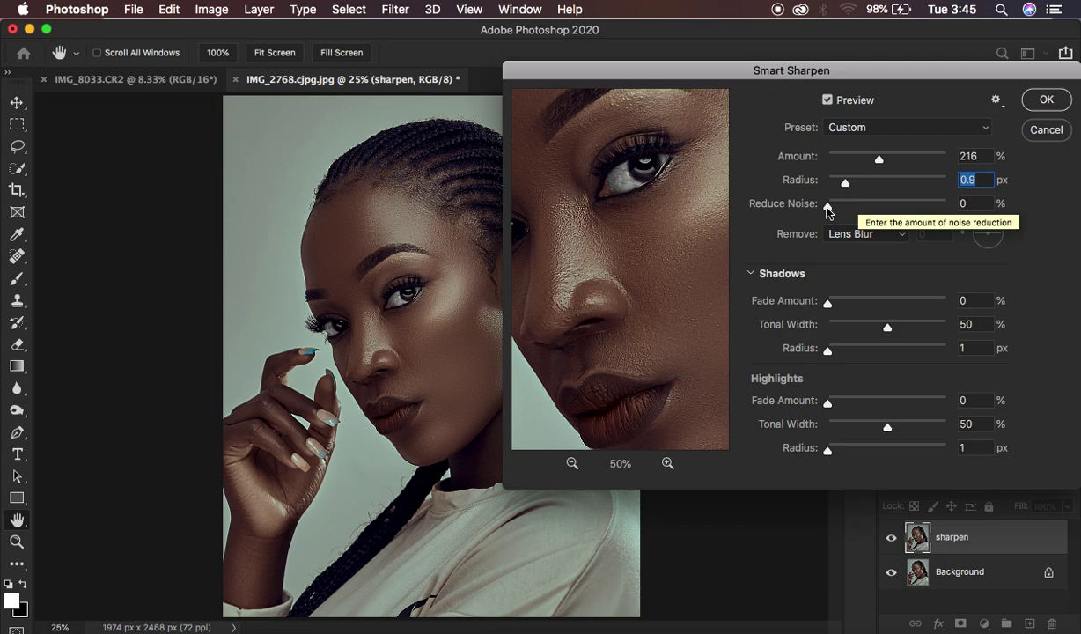
Set the Smart Sharpen noise reduction to 1% and check the eye and nose area in the preview
left_click(827, 210)
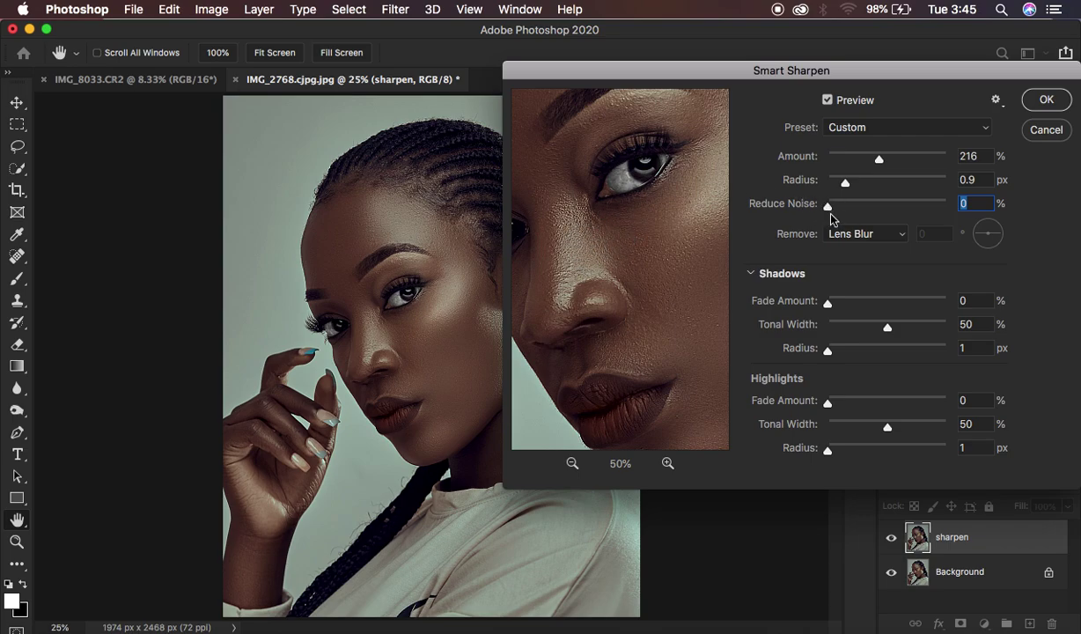
left_click_drag(828, 208, 832, 212)
left_click(832, 211)
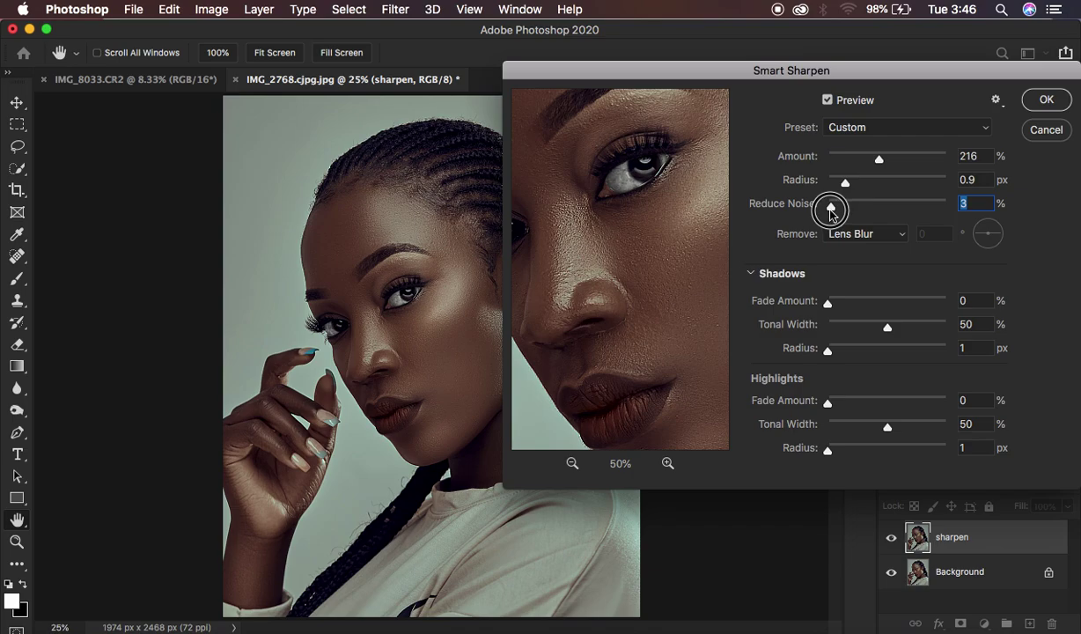
left_click_drag(832, 211, 828, 212)
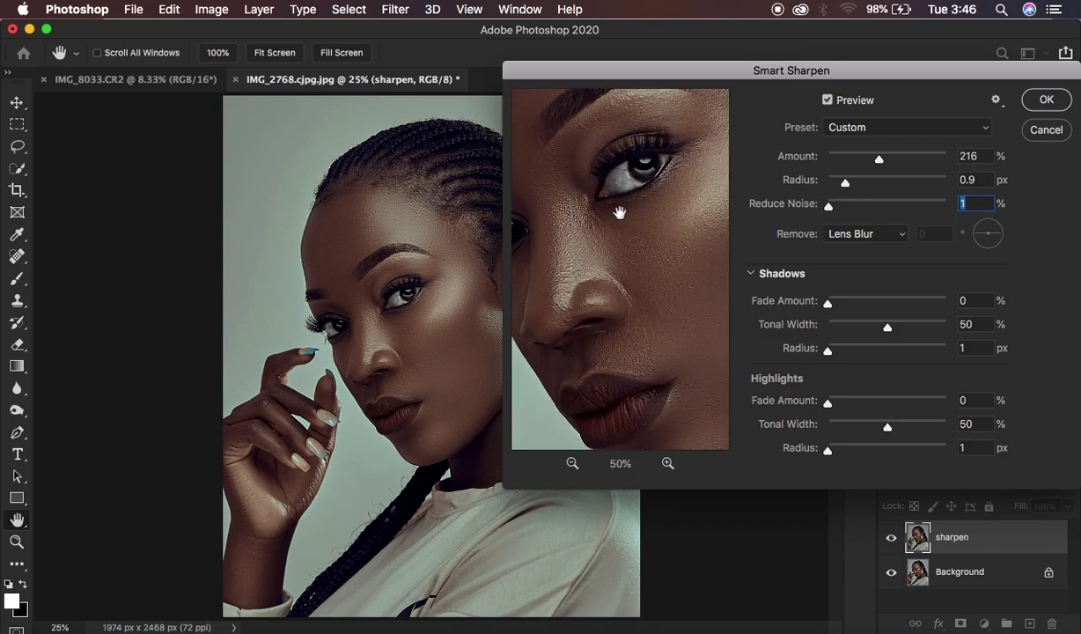
left_click_drag(615, 258, 616, 336)
left_click_drag(600, 251, 630, 271)
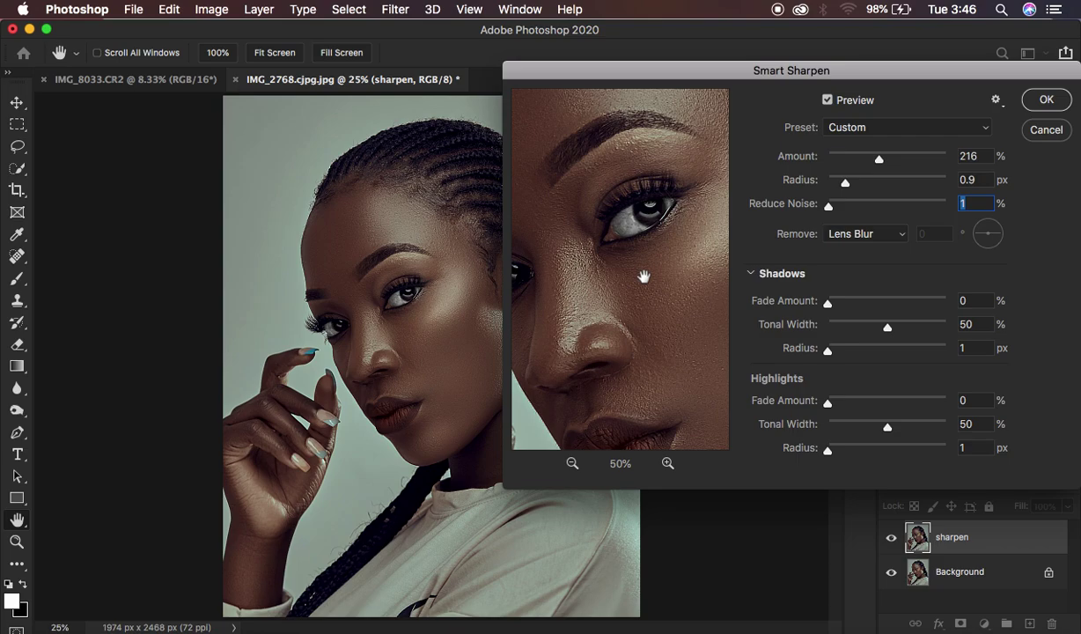
Set the filter to remove Gaussian Blur and apply the Smart Sharpen to the layer
left_click(849, 234)
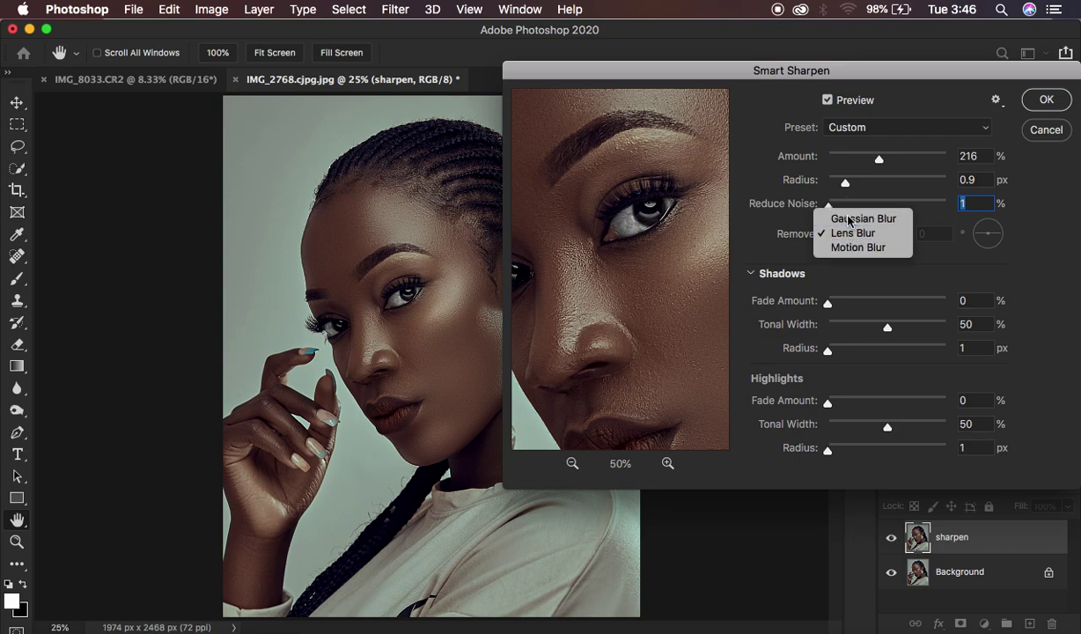
left_click(849, 220)
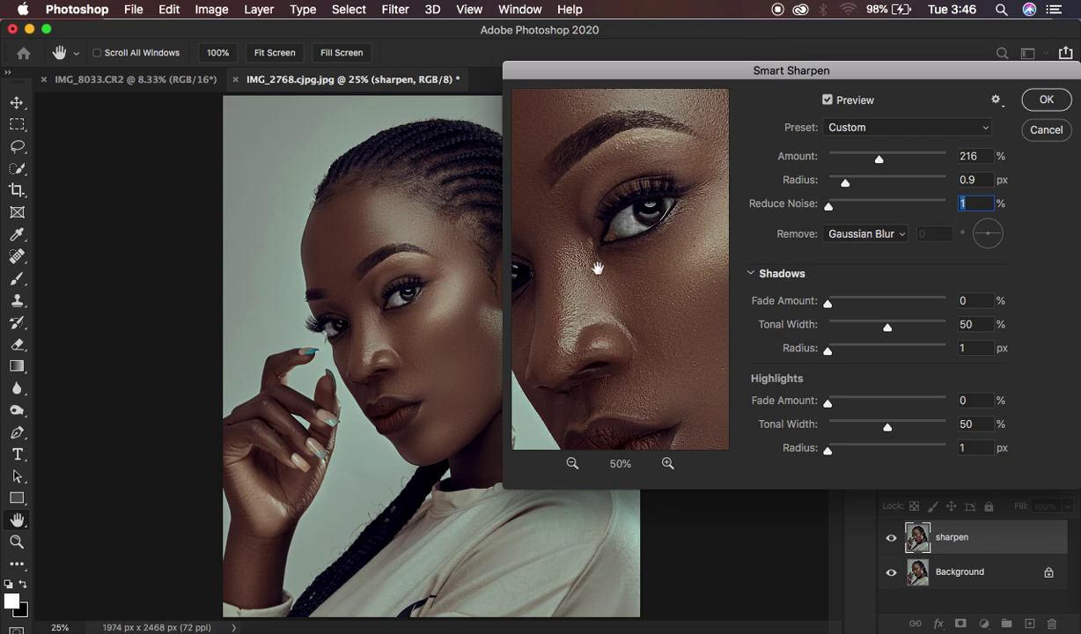
left_click(614, 254)
left_click_drag(613, 254, 616, 227)
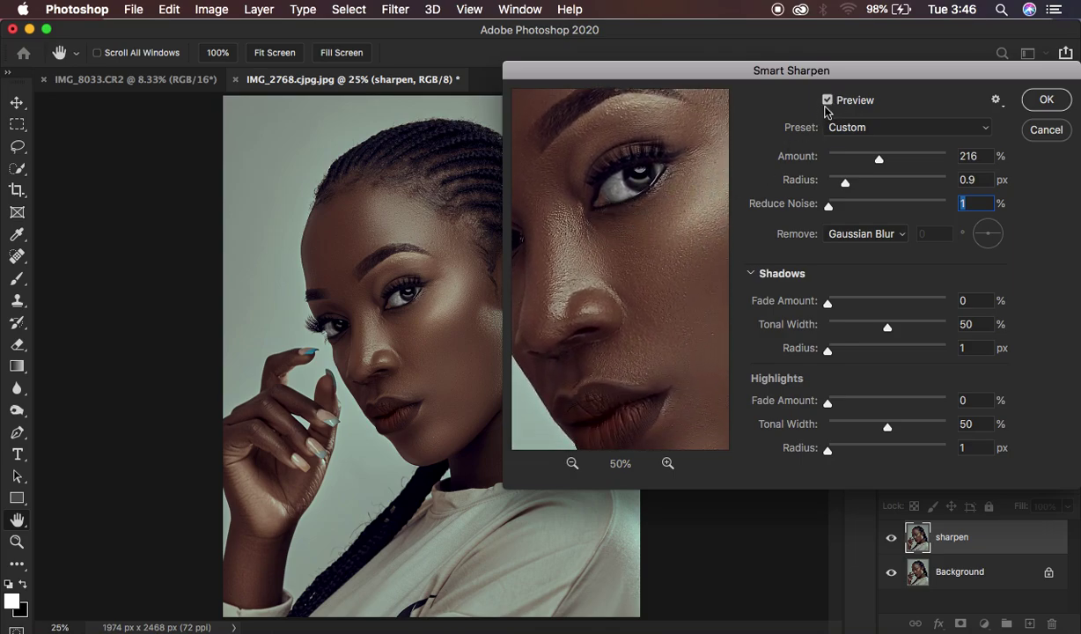
left_click(1042, 100)
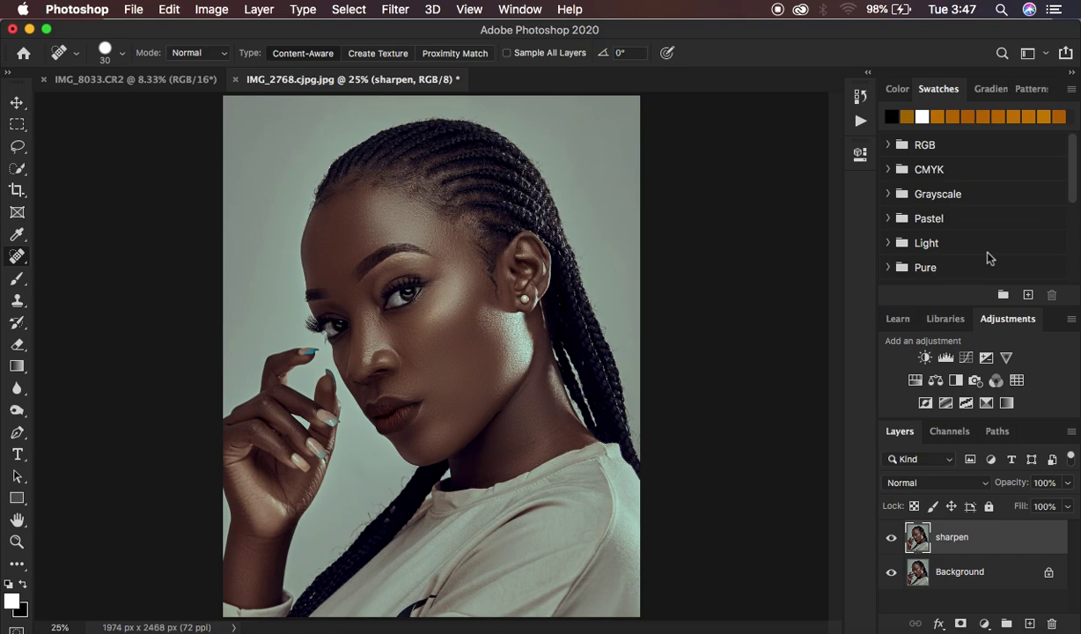
Compare the portrait before and after sharpening by repeatedly hiding and showing the sharpen layer
key("super+equal")
key("super+equal")
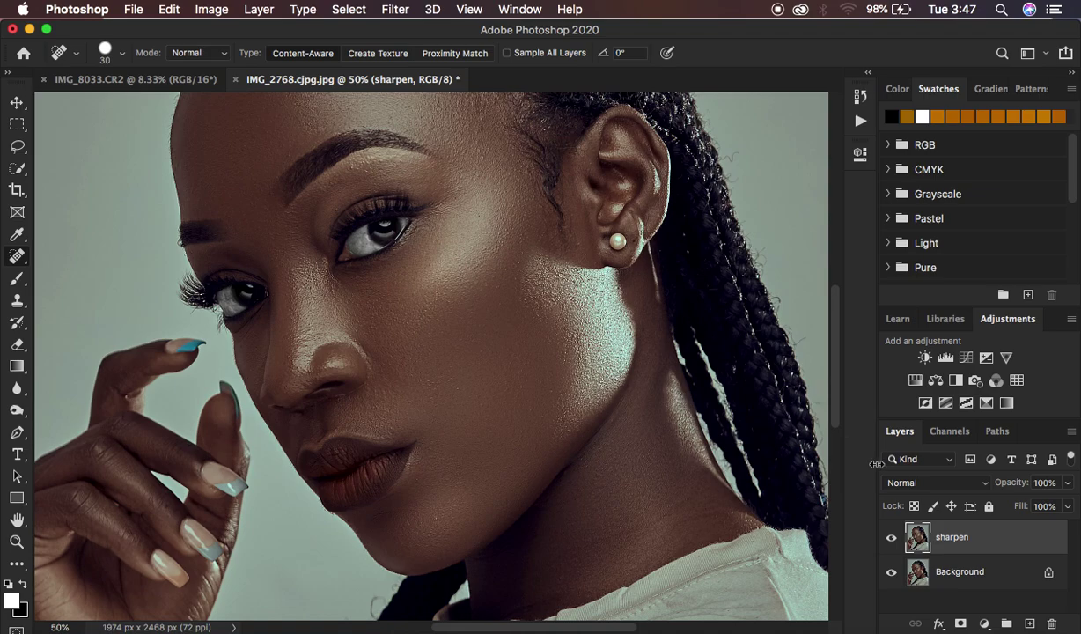
left_click(890, 537)
left_click(891, 540)
left_click(891, 539)
left_click(891, 539)
left_click(890, 540)
left_click(891, 539)
left_click(891, 539)
left_click(891, 539)
left_click(890, 540)
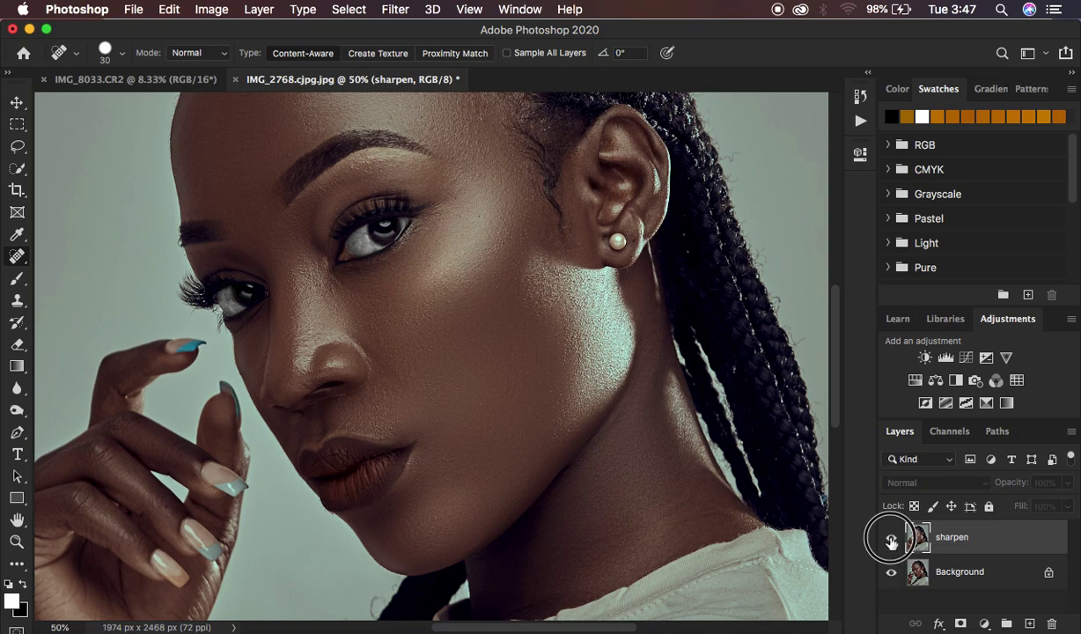
left_click(891, 540)
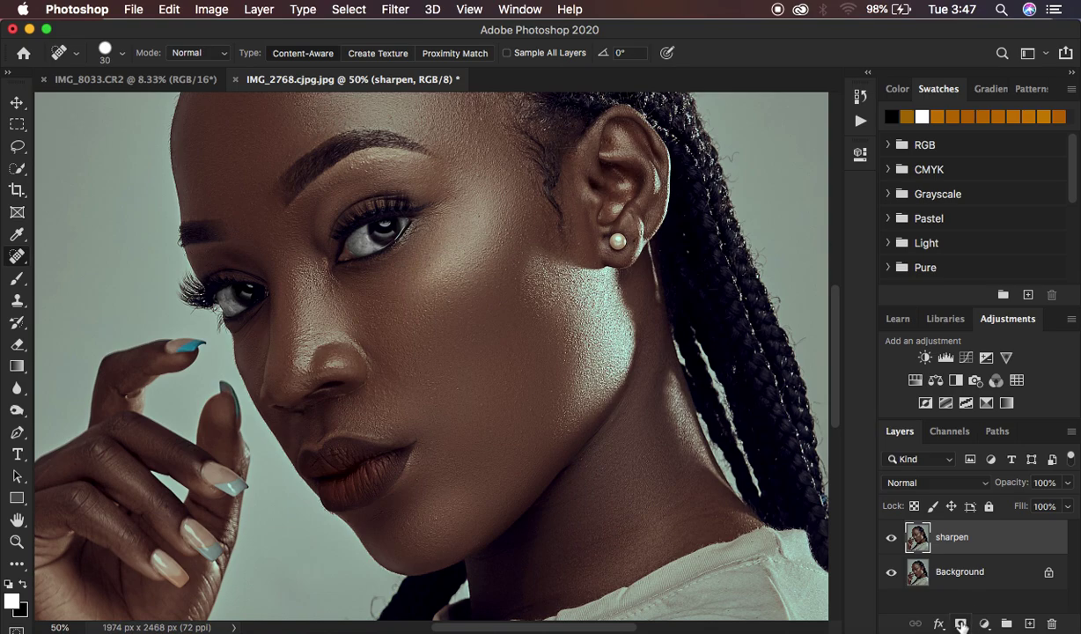
Add a black layer mask to the sharpen layer to hide its sharpening effect
left_click(960, 624, "alt")
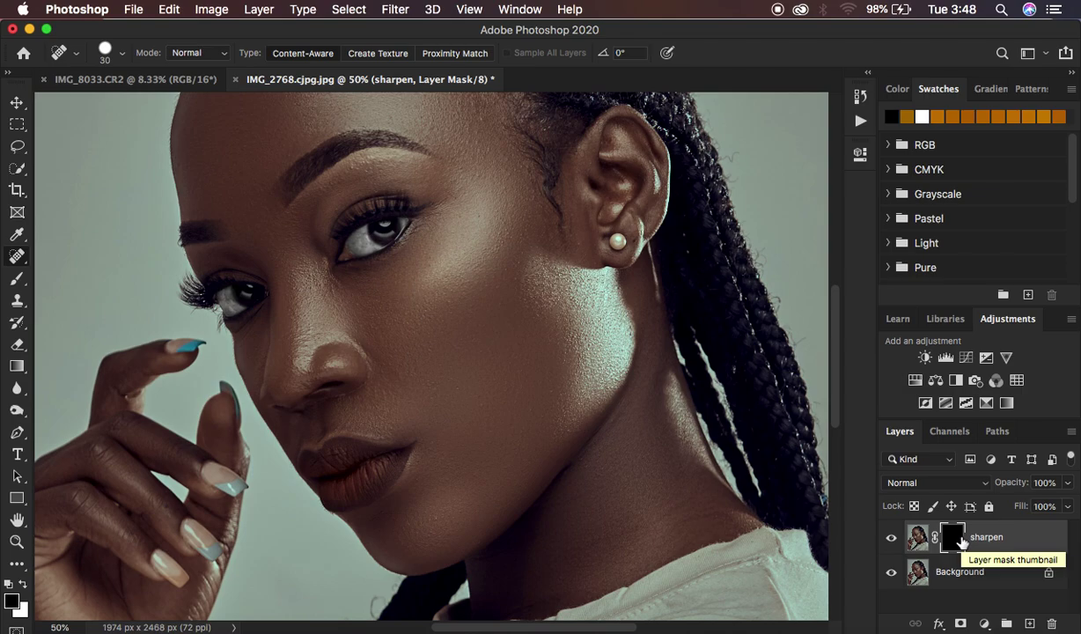
Select the Brush tool and check that it uses a soft round tip with 0% hardness
left_click(17, 279)
right_click(20, 281)
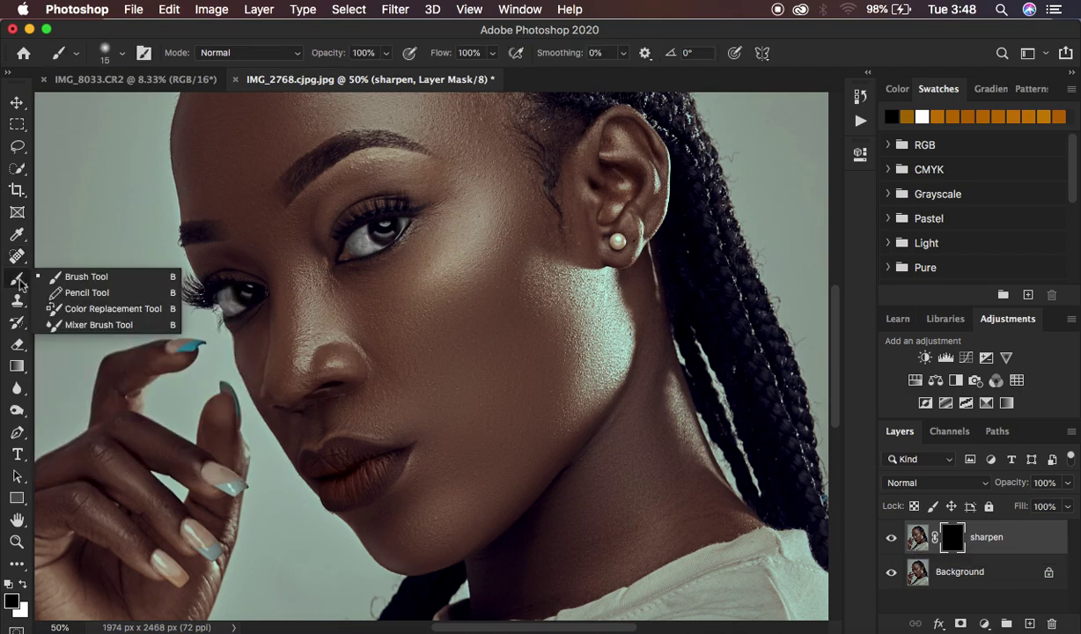
left_click(86, 277)
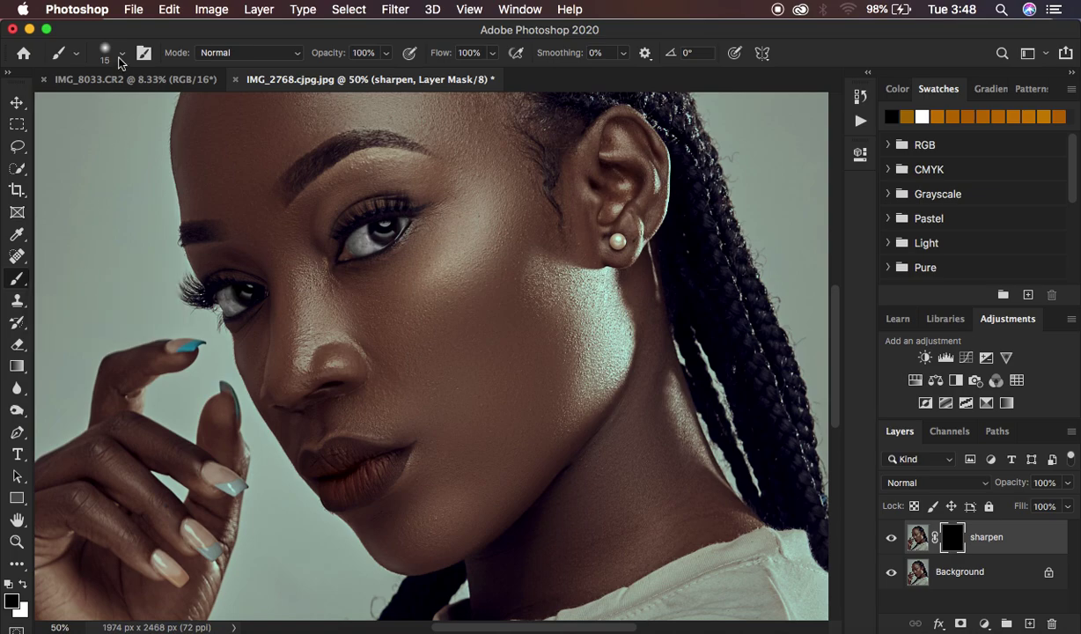
left_click(120, 53)
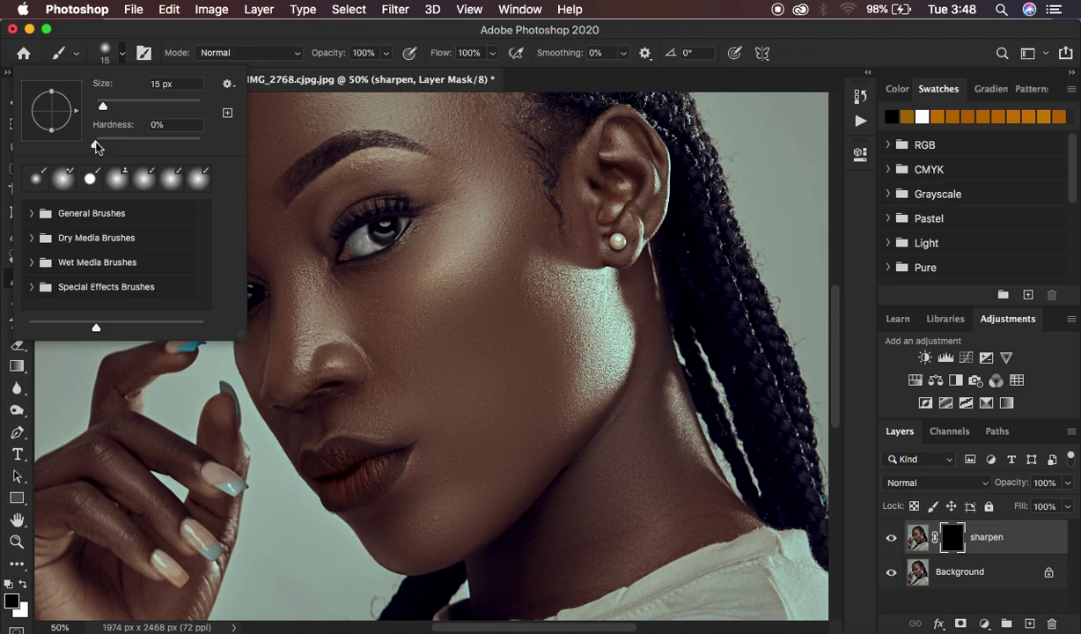
left_click(120, 54)
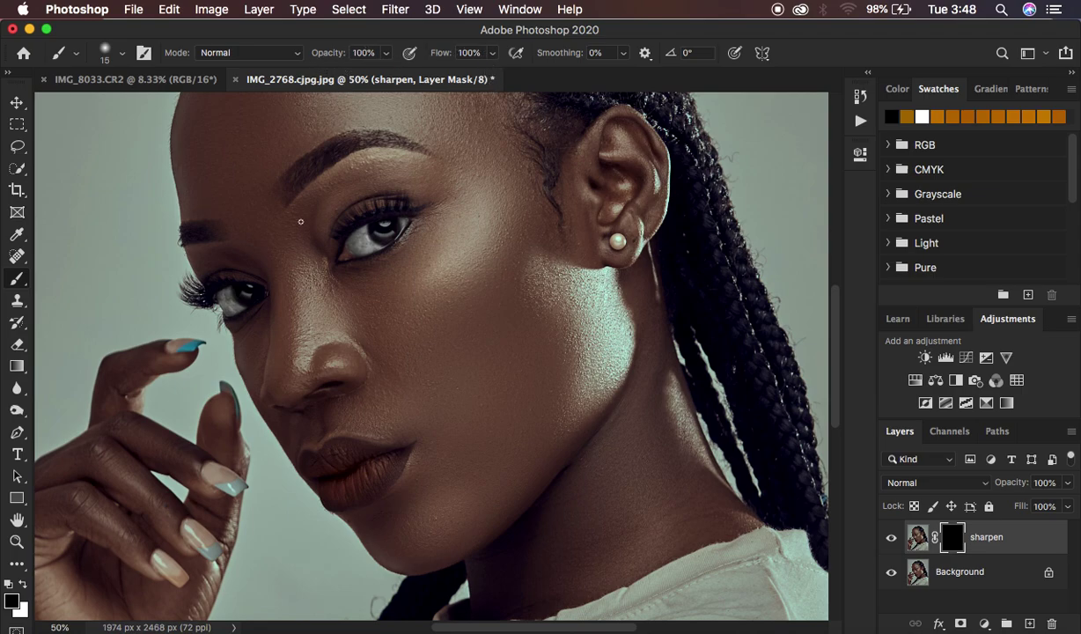
Set the foreground color to white with black as the background for painting on the mask
left_click(8, 586)
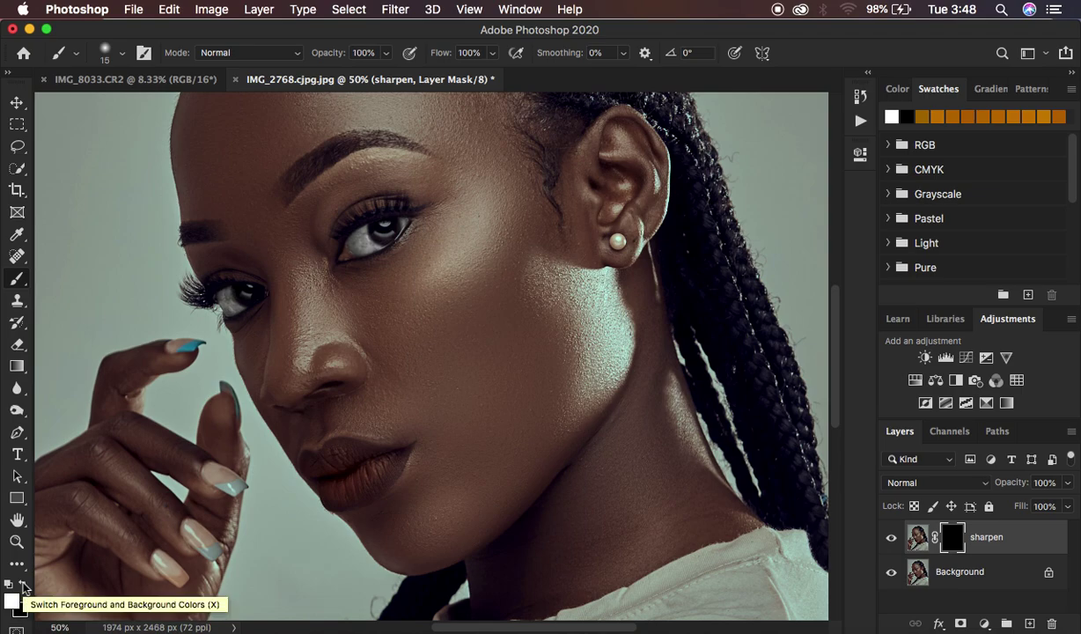
left_click(24, 586)
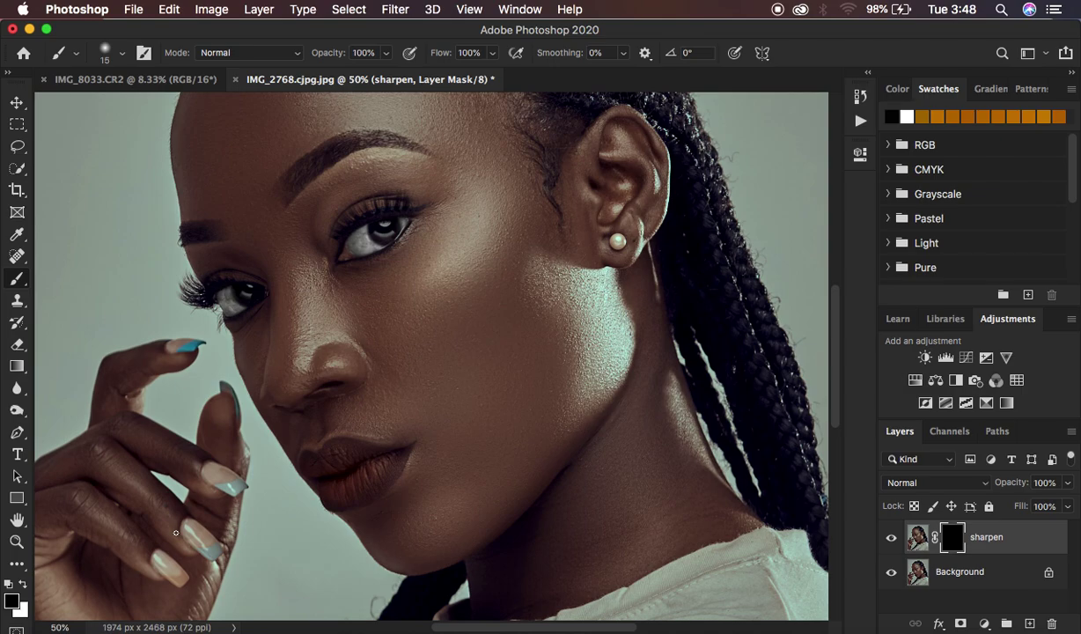
key("x")
key("x")
key("x")
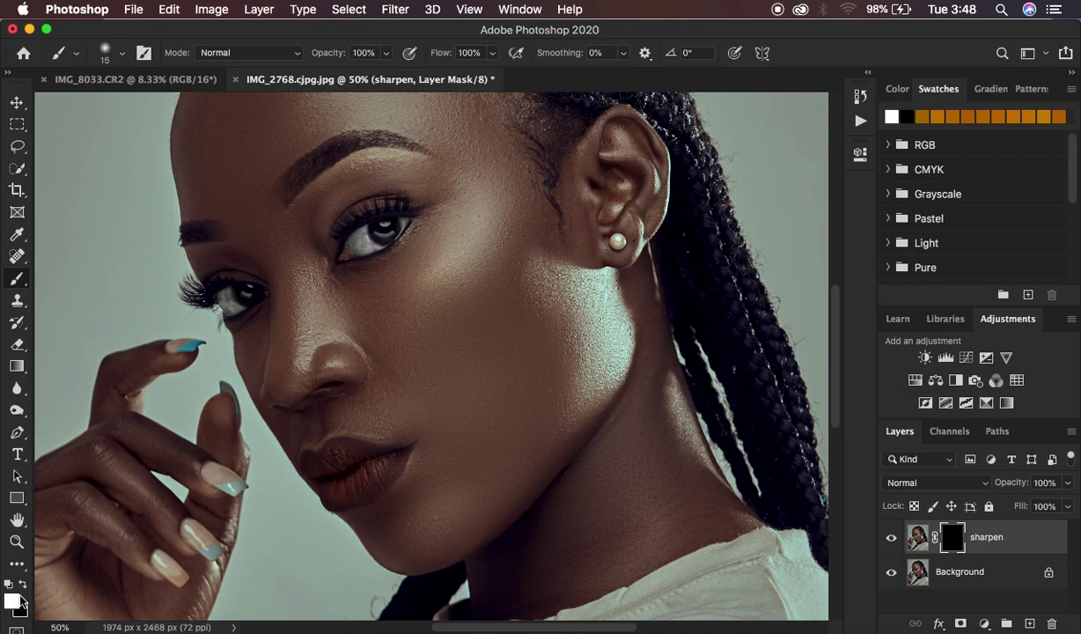
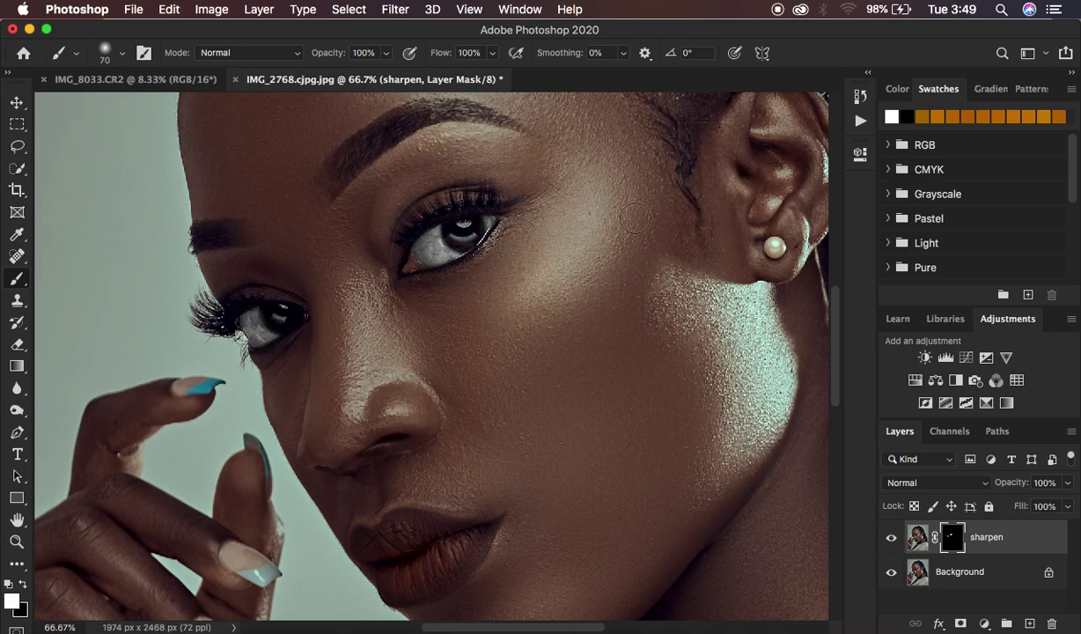
Enlarge the brush to 200 px and paint white on the mask over the cheek and nose to reveal the sharpening
scroll(635, 218, "up", 5)
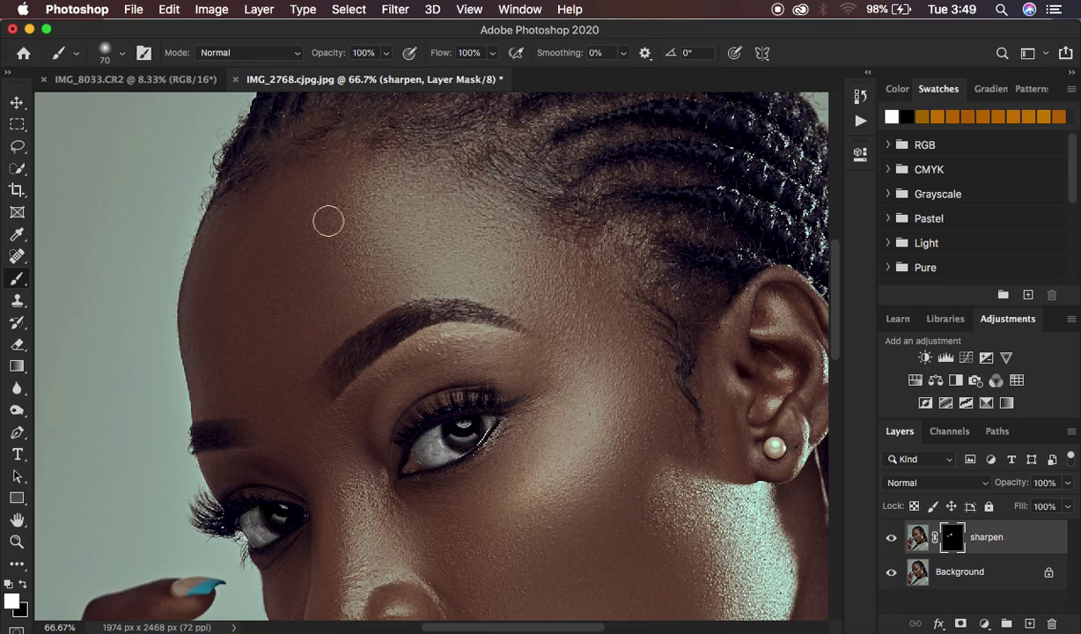
scroll(597, 395, "down", 5)
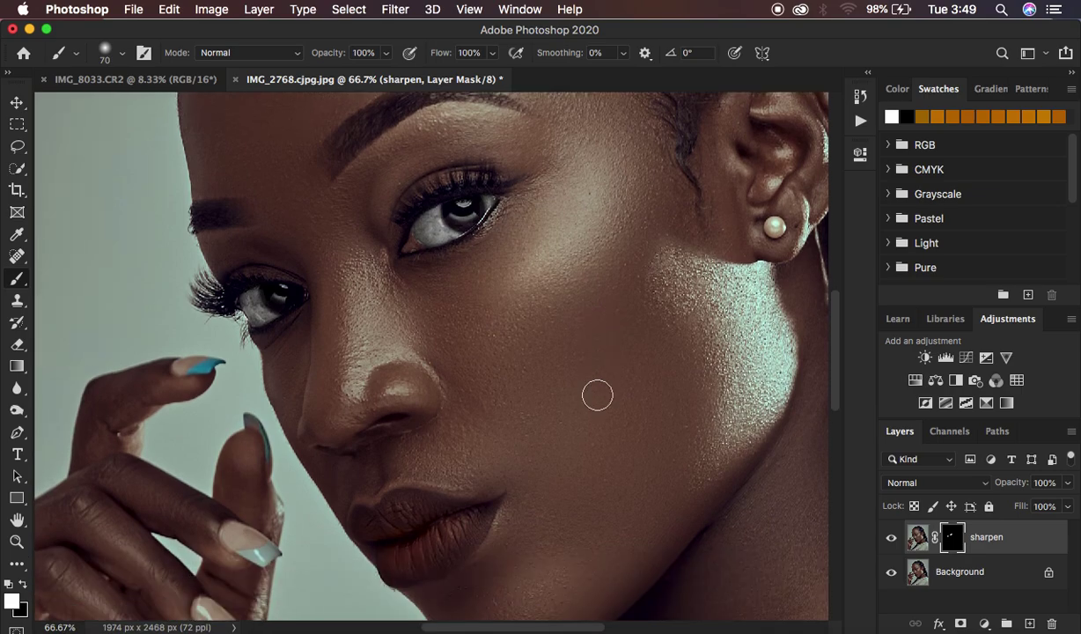
key("bracketright")
key("bracketright")
key("bracketright")
key("bracketright")
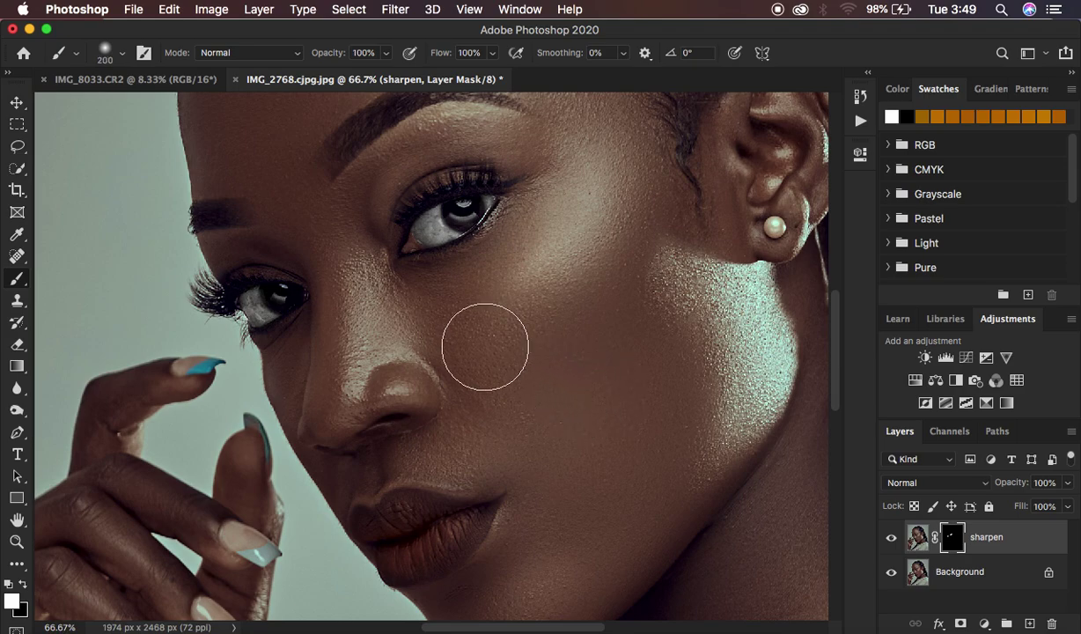
mouse_move(447, 321)
left_mouse_down()
mouse_move(533, 293)
mouse_move(508, 293)
mouse_move(523, 279)
mouse_move(539, 329)
mouse_move(478, 346)
mouse_move(504, 359)
mouse_move(528, 341)
mouse_move(522, 307)
mouse_move(588, 203)
mouse_move(566, 260)
mouse_move(565, 305)
mouse_move(641, 335)
mouse_move(592, 285)
mouse_move(596, 343)
mouse_move(657, 410)
mouse_move(470, 398)
mouse_move(504, 395)
mouse_move(518, 410)
mouse_move(485, 428)
mouse_move(496, 438)
mouse_move(680, 415)
mouse_move(639, 488)
mouse_move(582, 546)
mouse_move(519, 580)
mouse_move(592, 520)
mouse_move(526, 576)
mouse_move(706, 460)
mouse_move(684, 479)
mouse_move(668, 473)
mouse_move(762, 376)
mouse_move(660, 363)
mouse_move(663, 290)
mouse_move(576, 322)
mouse_move(590, 250)
mouse_move(602, 277)
mouse_move(609, 190)
mouse_move(710, 248)
left_mouse_up()
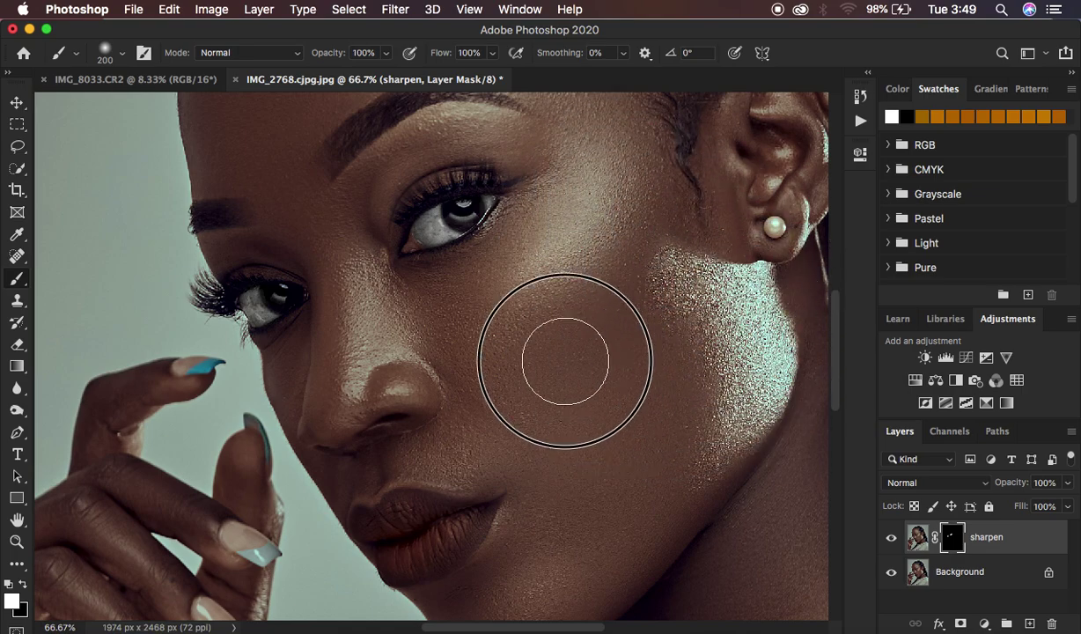
mouse_move(450, 346)
left_mouse_down()
mouse_move(357, 374)
mouse_move(361, 338)
mouse_move(323, 227)
mouse_move(316, 236)
mouse_move(350, 205)
mouse_move(330, 205)
left_mouse_up()
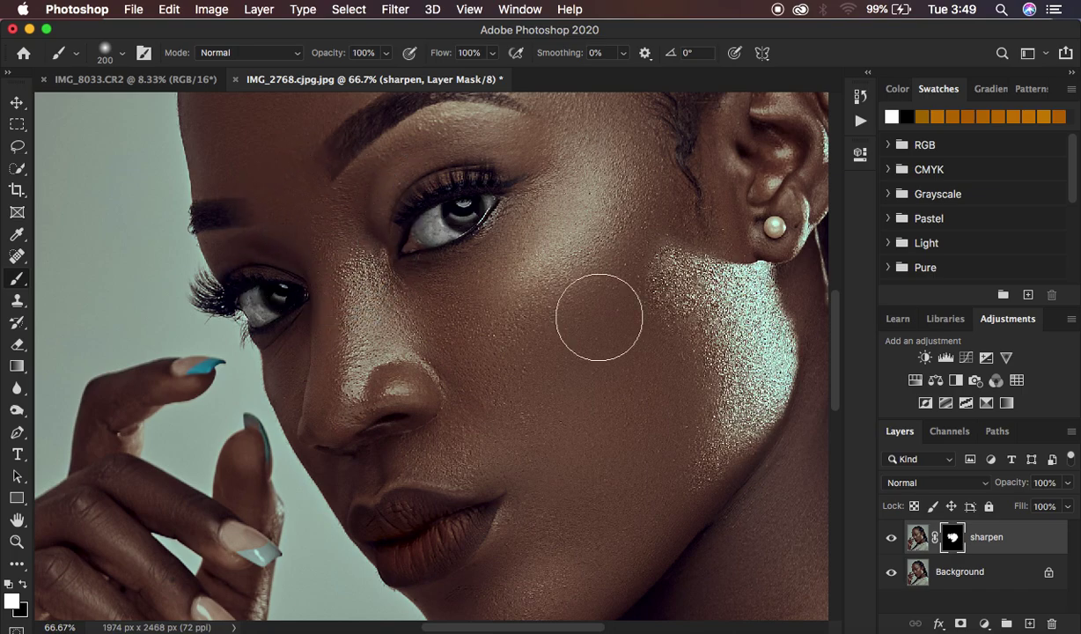
Paint white on the mask over the brow and forehead to reveal the sharpening there
scroll(599, 314, "up", 5)
mouse_move(342, 270)
left_mouse_down()
mouse_move(352, 201)
mouse_move(331, 188)
mouse_move(341, 176)
mouse_move(316, 205)
mouse_move(452, 136)
mouse_move(377, 178)
mouse_move(344, 224)
mouse_move(423, 156)
left_mouse_up()
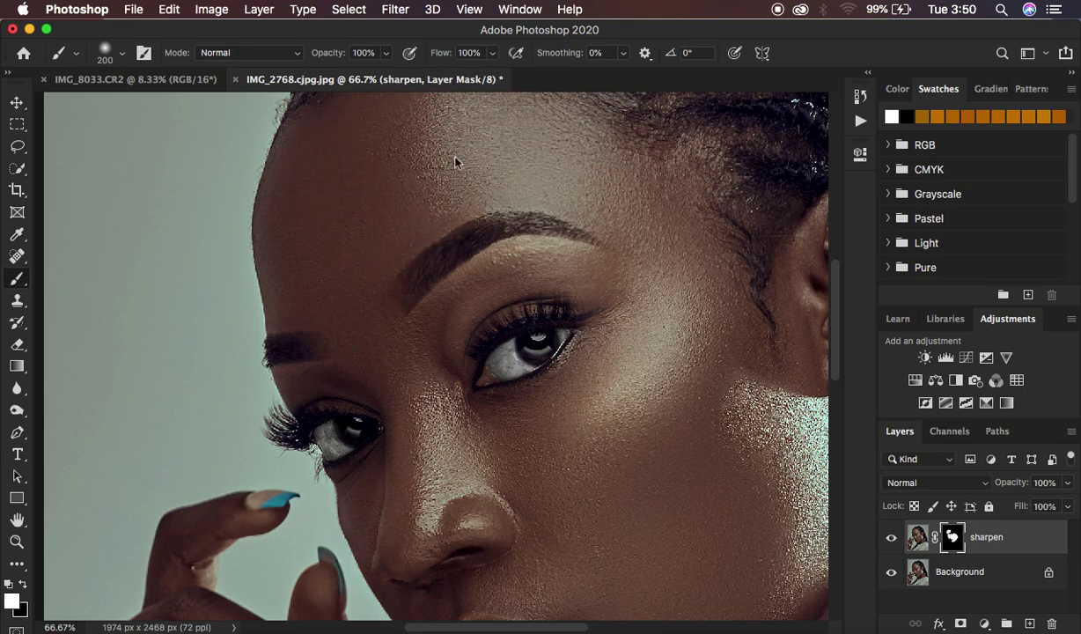
scroll(613, 185, "up", 3)
mouse_move(362, 234)
left_mouse_down()
mouse_move(394, 249)
mouse_move(383, 305)
mouse_move(439, 266)
mouse_move(532, 242)
mouse_move(452, 234)
mouse_move(582, 261)
mouse_move(521, 251)
mouse_move(630, 303)
mouse_move(679, 360)
mouse_move(619, 280)
mouse_move(438, 209)
mouse_move(378, 211)
mouse_move(336, 246)
mouse_move(318, 359)
mouse_move(342, 386)
mouse_move(366, 294)
mouse_move(410, 270)
mouse_move(384, 316)
mouse_move(471, 252)
mouse_move(453, 253)
mouse_move(390, 203)
mouse_move(553, 235)
mouse_move(693, 370)
mouse_move(689, 451)
mouse_move(671, 482)
left_mouse_up()
Go over the jaw, cheek, nose and forehead again on the mask with the white brush
key("super+minus")
key("super+minus")
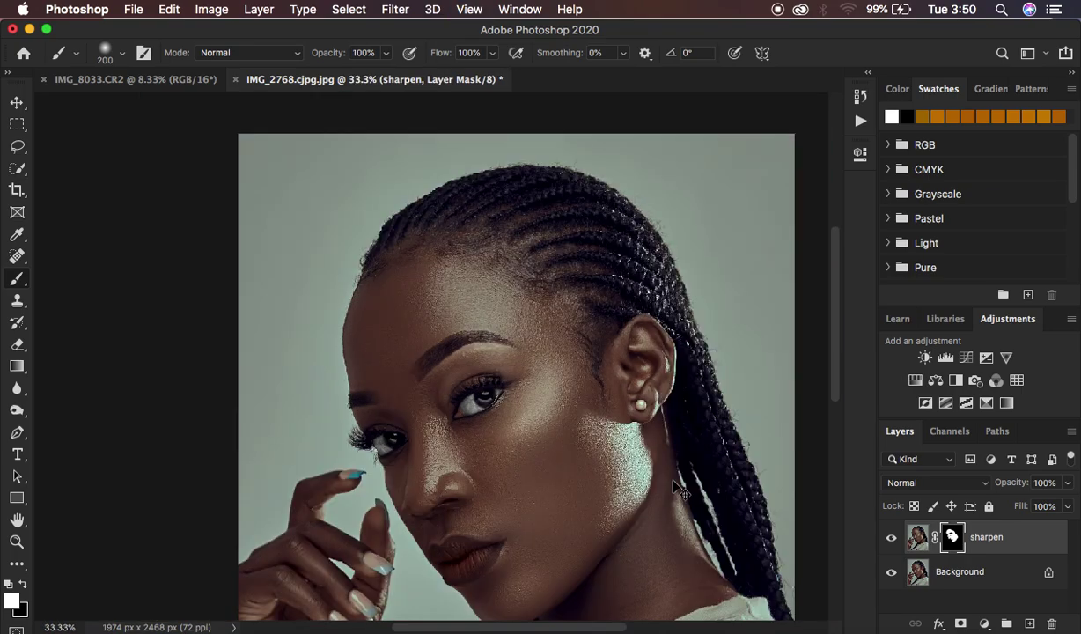
mouse_move(536, 506)
left_mouse_down()
mouse_move(518, 576)
mouse_move(583, 532)
mouse_move(642, 456)
left_mouse_up()
mouse_move(431, 315)
left_mouse_down()
mouse_move(436, 303)
mouse_move(514, 296)
left_mouse_up()
left_click(543, 361)
mouse_move(543, 362)
left_mouse_down()
mouse_move(542, 388)
mouse_move(511, 446)
left_mouse_up()
scroll(579, 476, "down", 3)
scroll(579, 476, "down", 2)
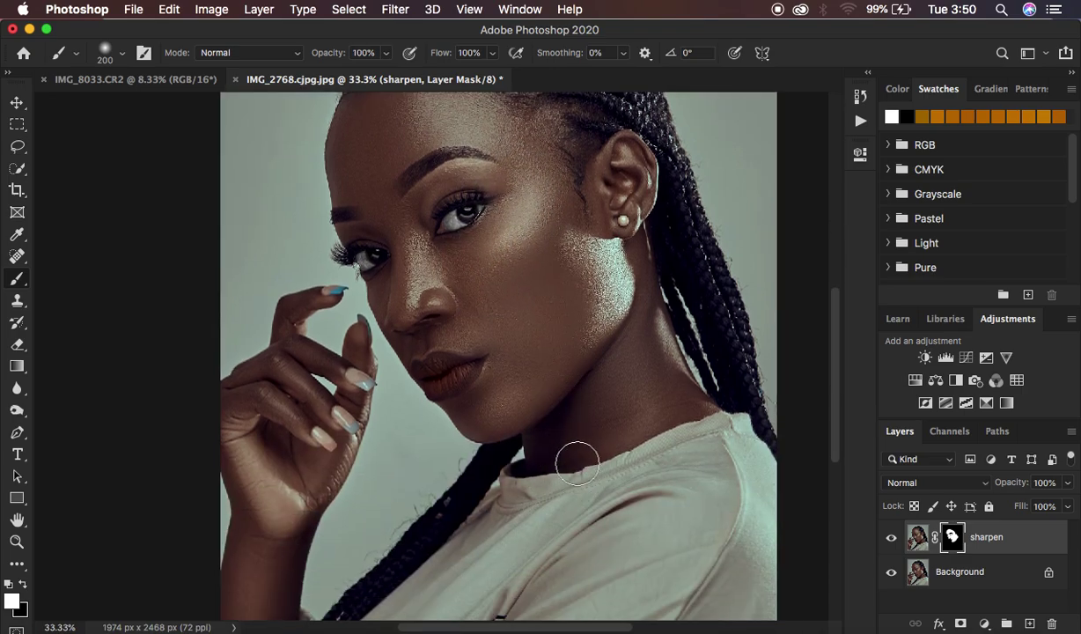
key("super+minus")
key("super+minus")
key("super+plus")
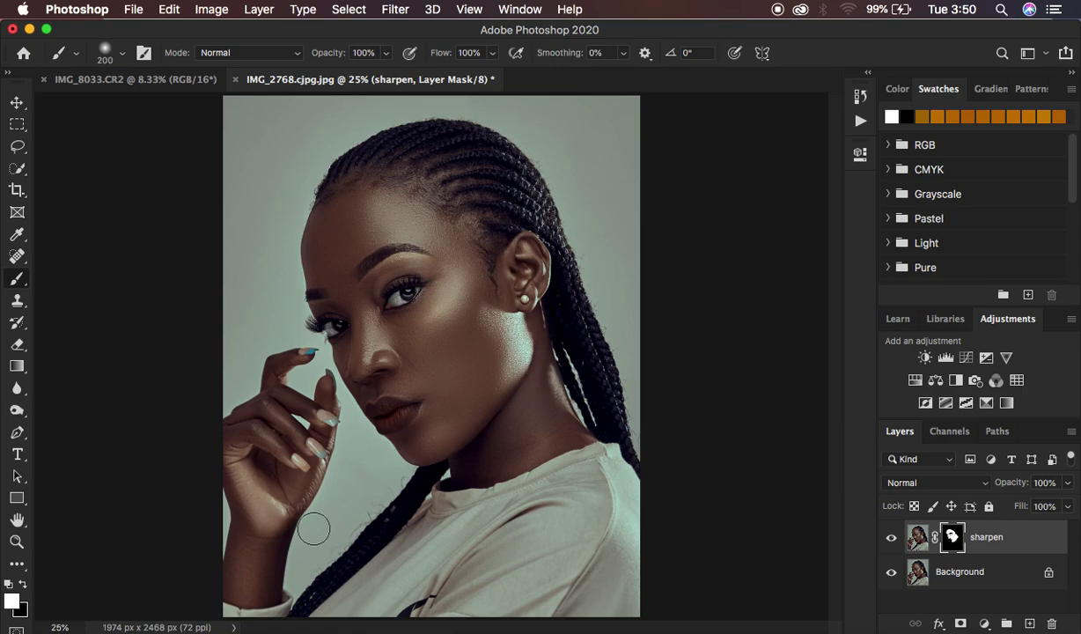
mouse_move(381, 334)
left_mouse_down()
mouse_move(362, 322)
mouse_move(358, 355)
mouse_move(374, 354)
mouse_move(374, 376)
mouse_move(411, 374)
mouse_move(415, 357)
mouse_move(400, 345)
left_mouse_up()
mouse_move(446, 388)
left_mouse_down()
mouse_move(502, 349)
mouse_move(432, 442)
mouse_move(489, 386)
mouse_move(512, 331)
mouse_move(490, 336)
left_mouse_up()
left_click_drag(394, 214, 338, 222)
Compare the portrait with and without the masked sharpening by toggling the sharpen layer's visibility, and view the whole image
key("super+equal")
key("super+equal")
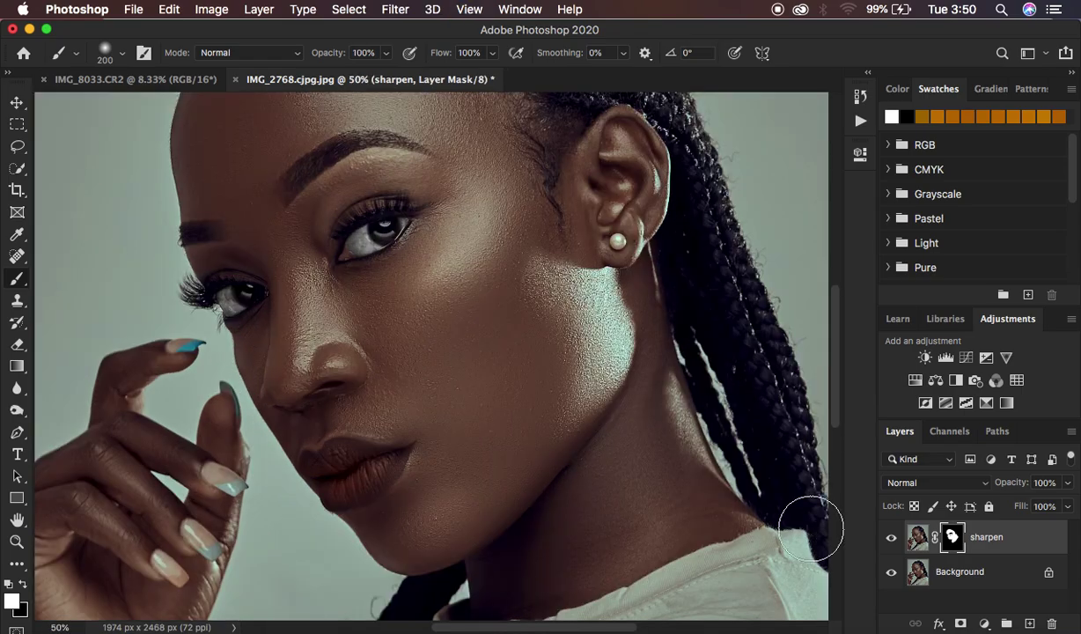
left_click(889, 540)
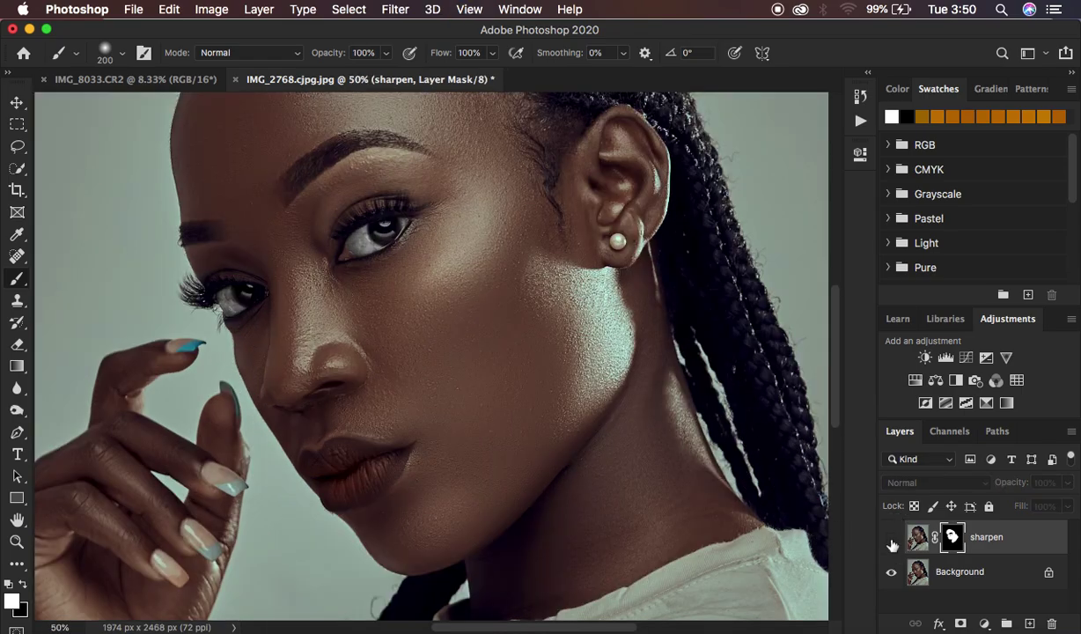
left_click(891, 540)
left_click(891, 541)
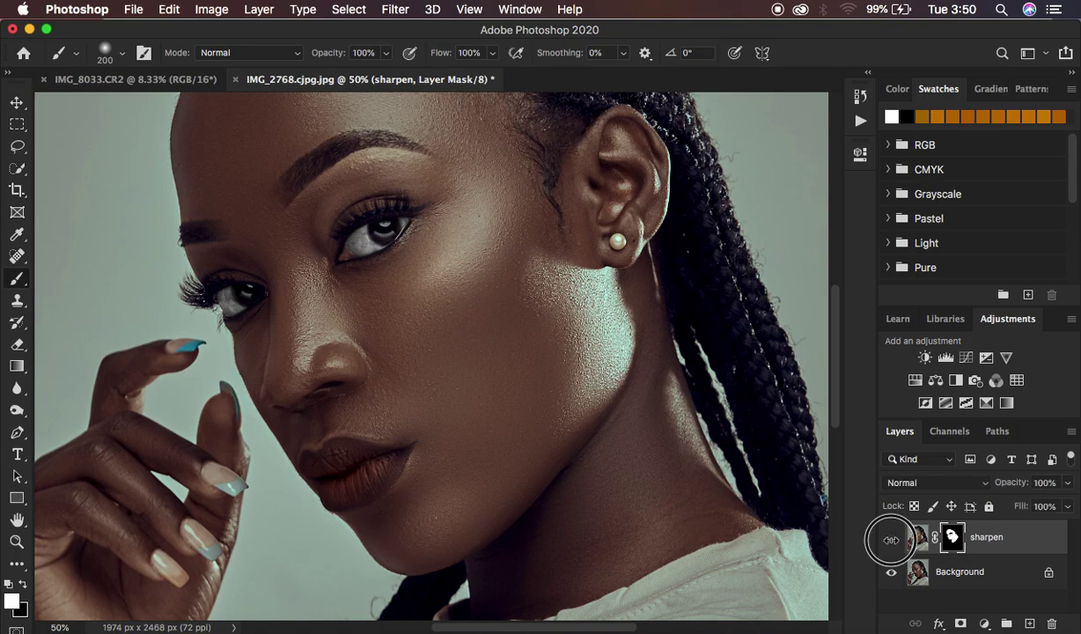
left_click(890, 541)
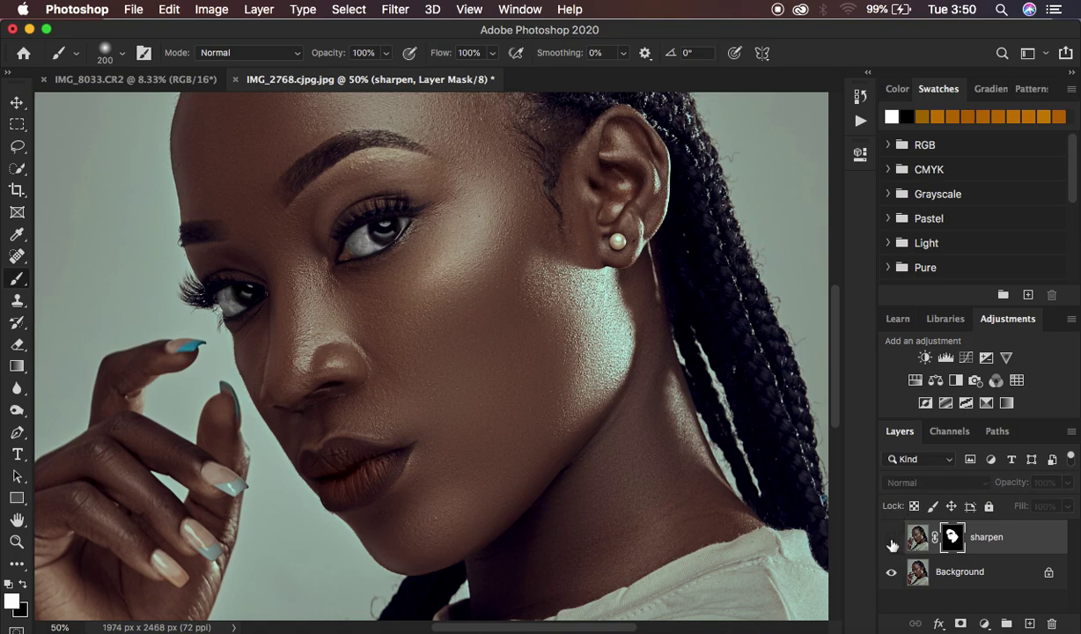
left_click(890, 540)
left_click(890, 540)
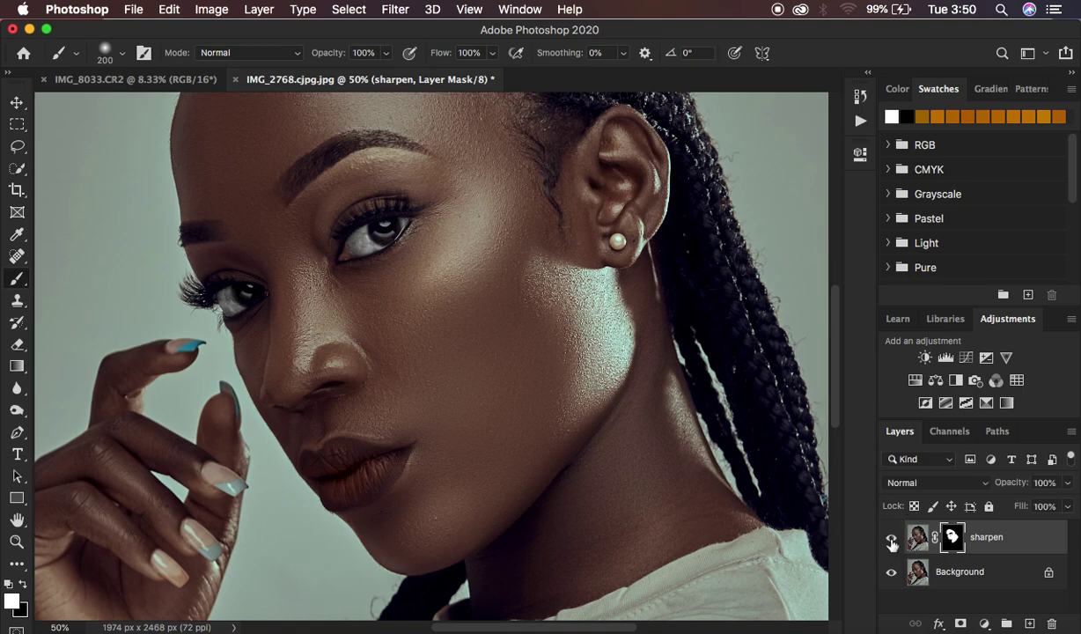
left_click(890, 540)
left_click(891, 540)
key("super+minus")
key("super+minus")
key("super+minus")
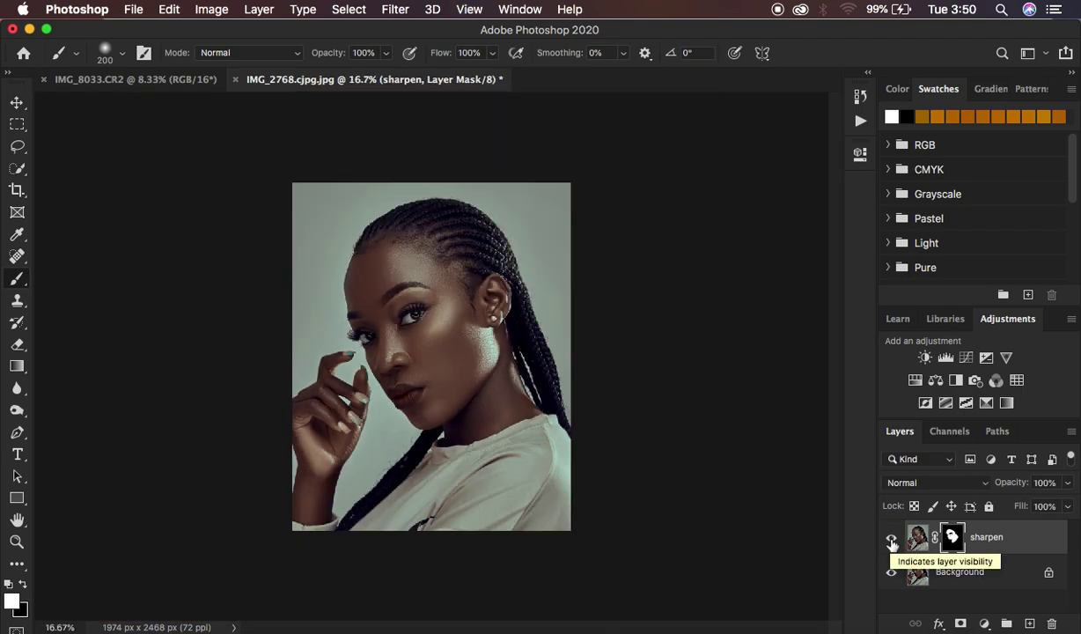
key("super+equal")
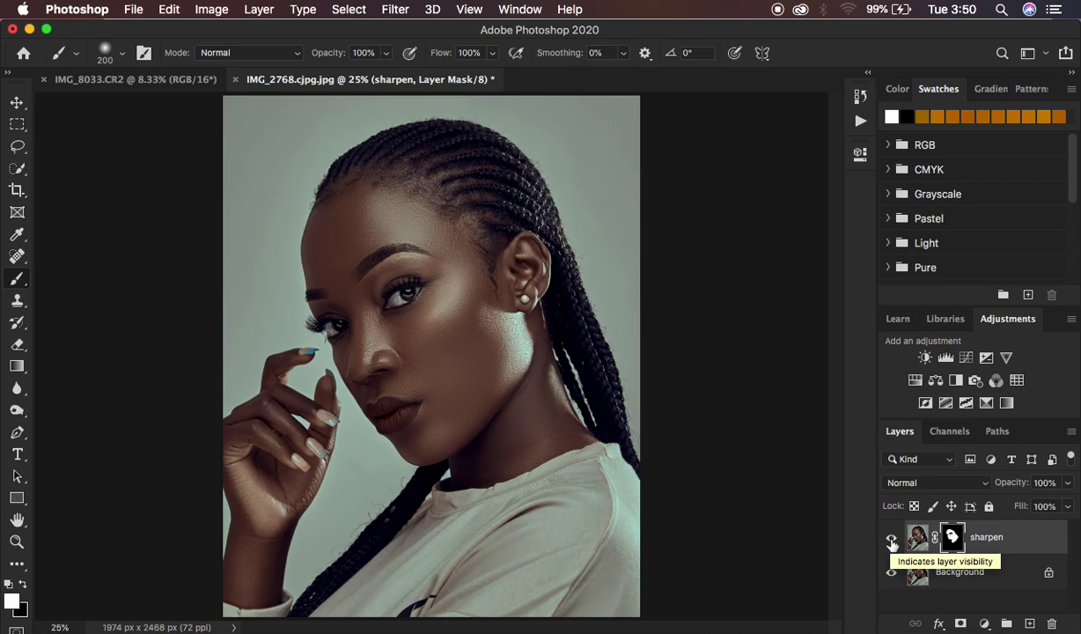